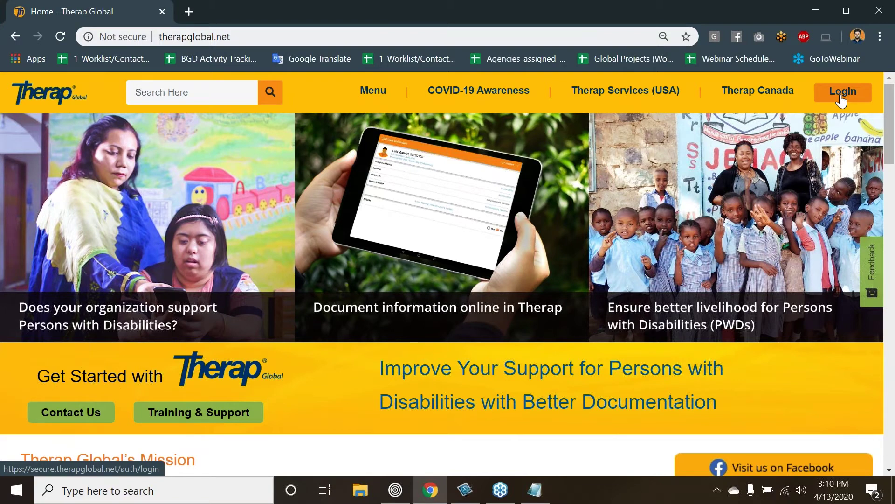
Step: Open the Therap Global login page and clear the prefilled login name and password
click(842, 92)
click(756, 229)
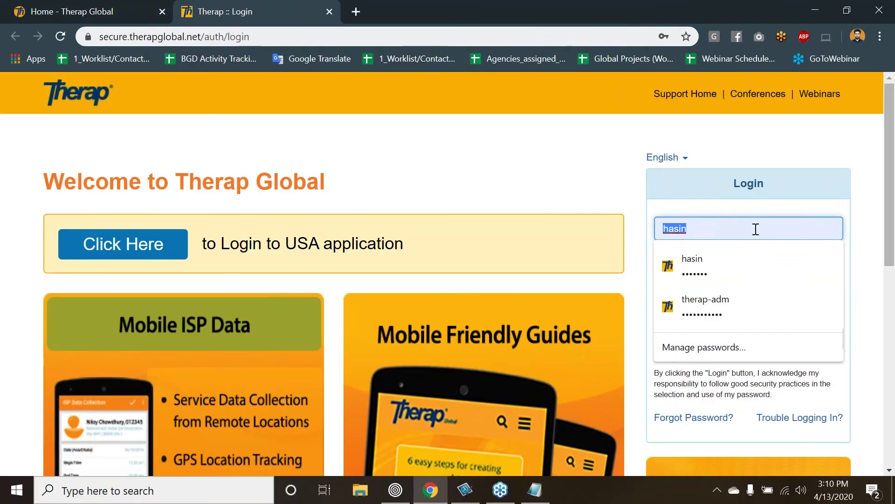
key(BackSpace)
click(577, 178)
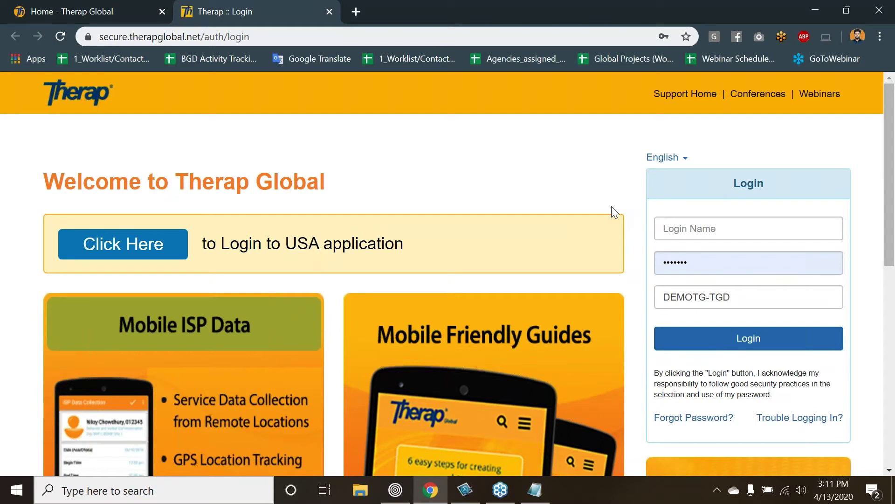
double_click(706, 266)
key(BackSpace)
click(583, 208)
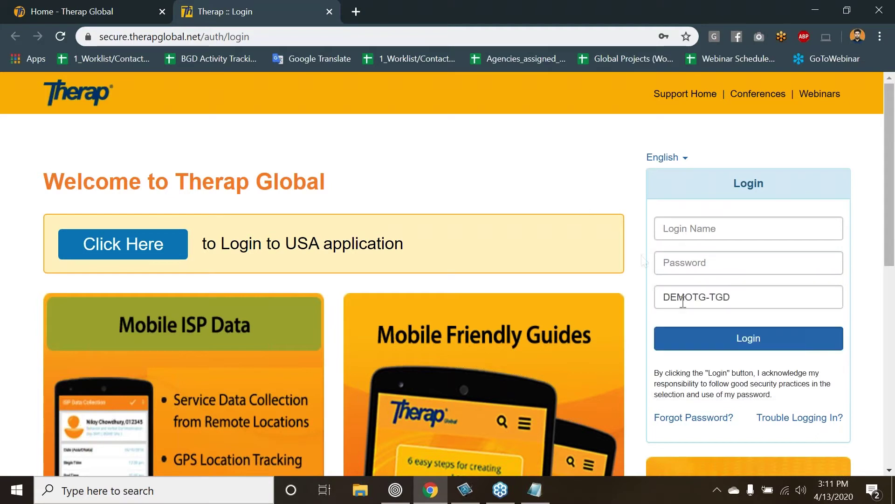
Step: Log in to provider DEMOTG-TGD by entering the login name and the account password
click(737, 236)
text(hasin)
key(Tab)
text(•••••••)
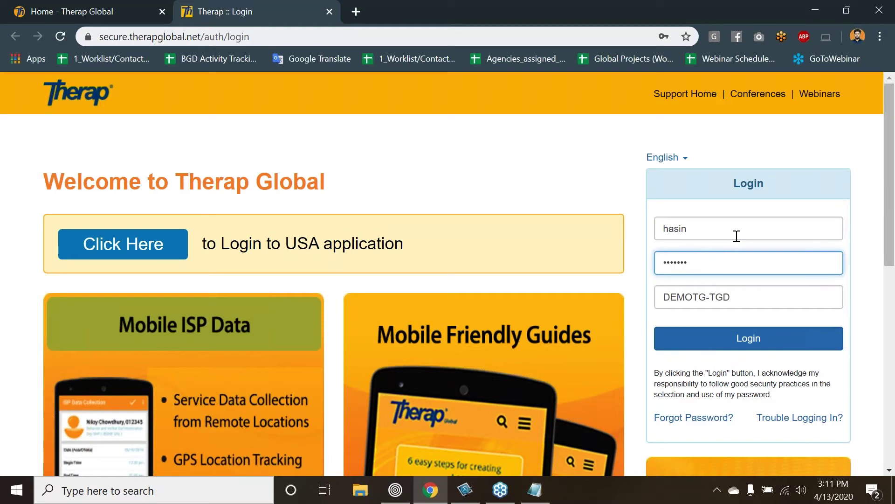
click(776, 299)
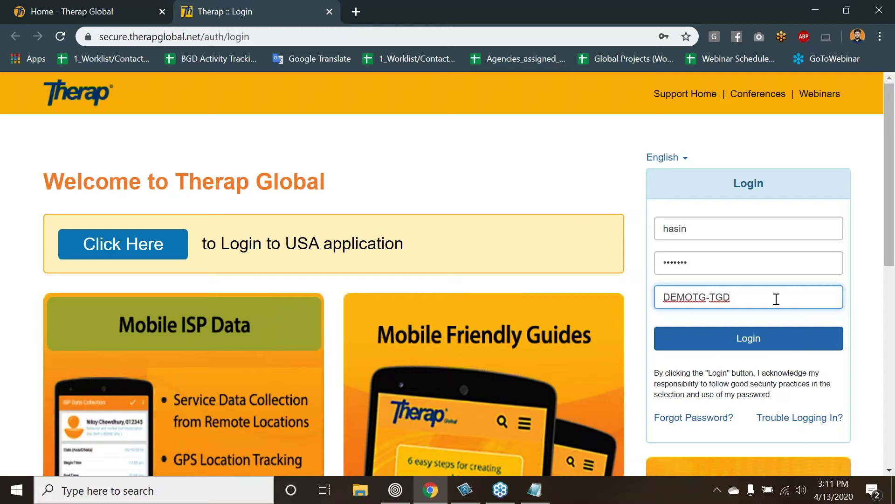
click(778, 346)
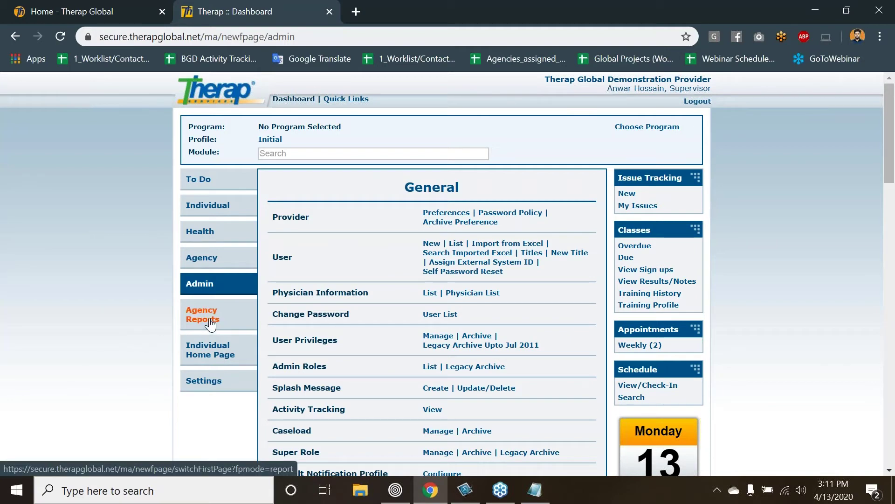
Step: Enlarge the page to 110% and open the Demographic Report from the agency-wide reports
key(ctrl+plus)
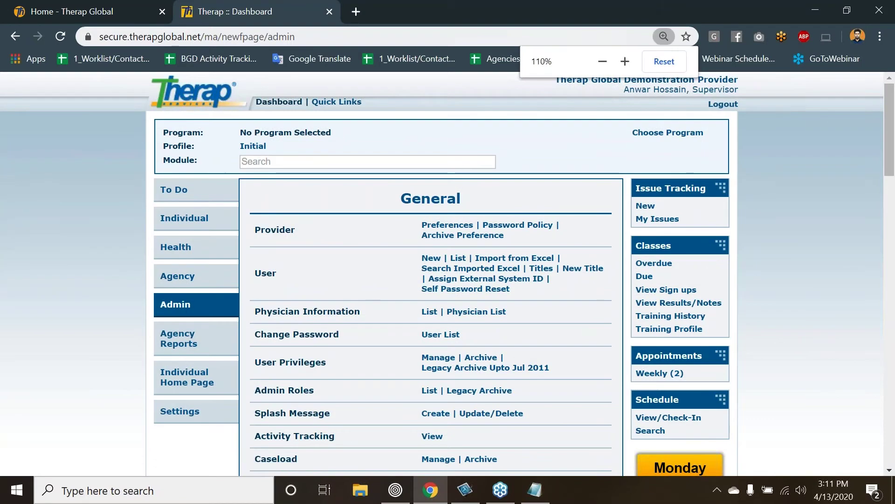
click(188, 348)
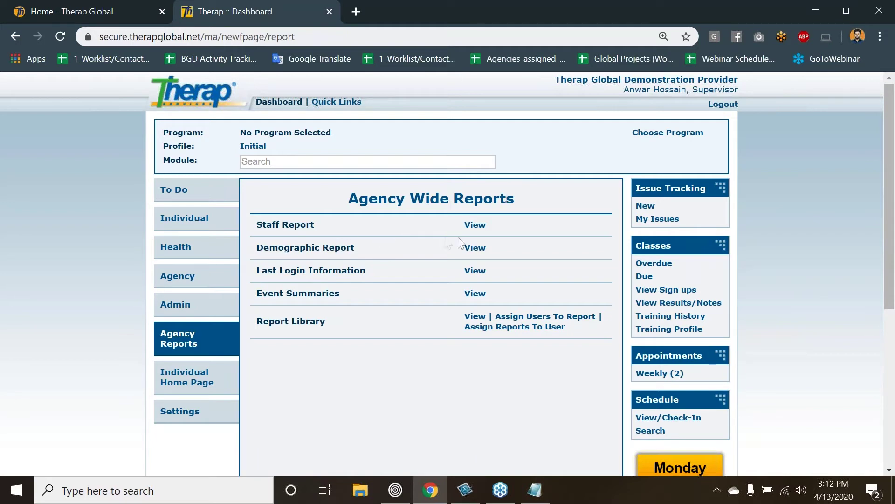
click(476, 250)
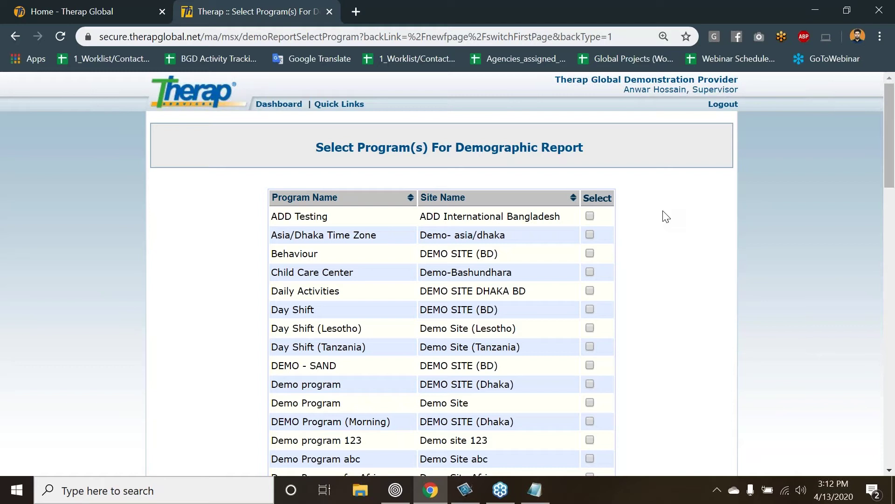
Step: Look through the program list, select all programs at once and deselect them all again
scroll(666, 216, down, 4)
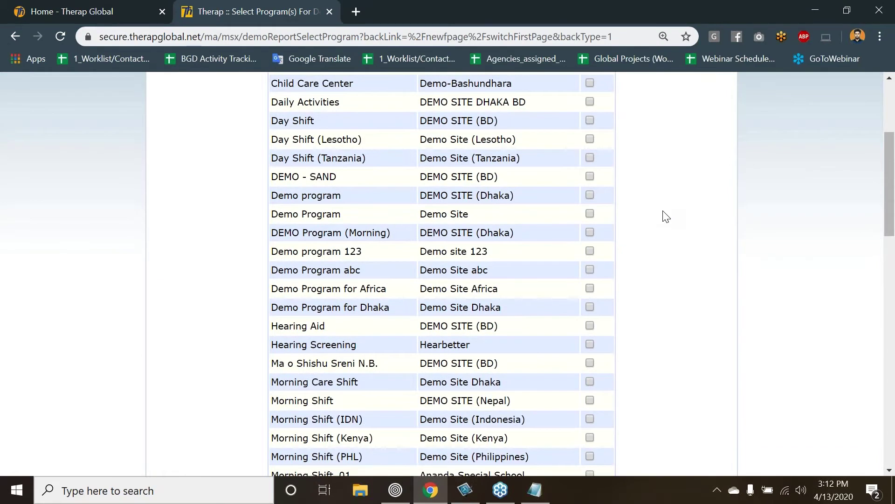
scroll(666, 216, up, 3)
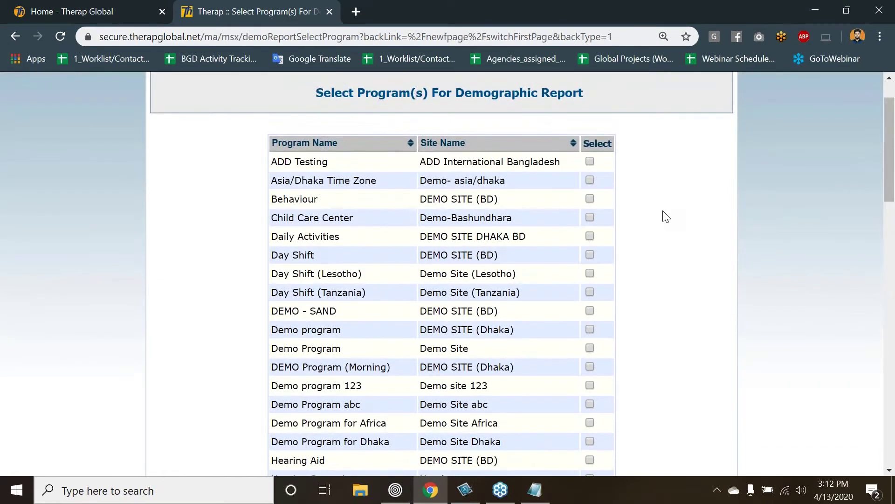
scroll(666, 216, down, 7)
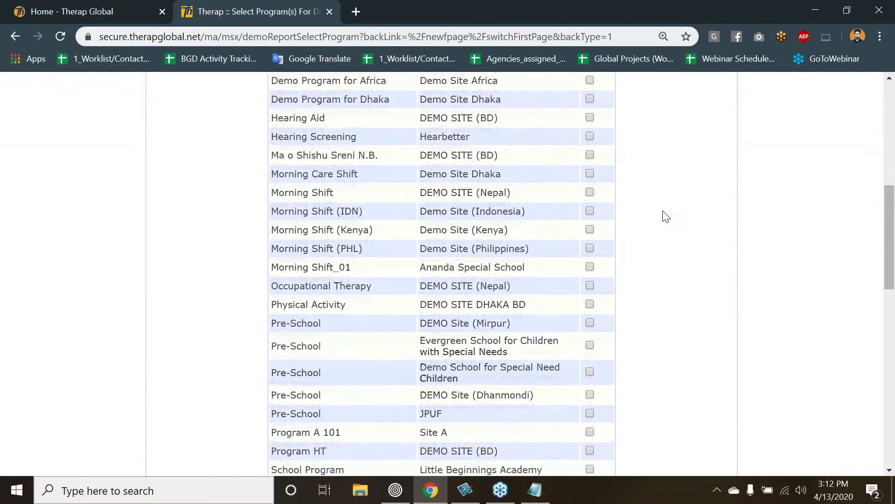
scroll(666, 216, down, 14)
scroll(666, 216, up, 20)
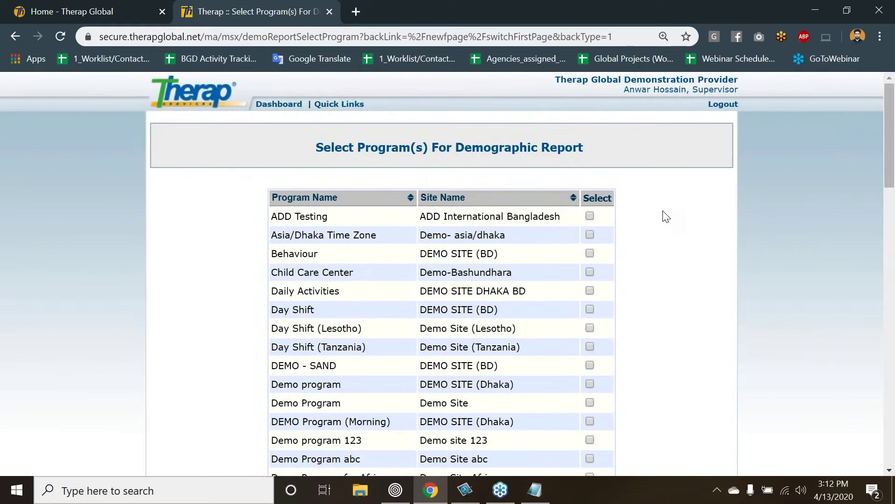
scroll(666, 215, down, 20)
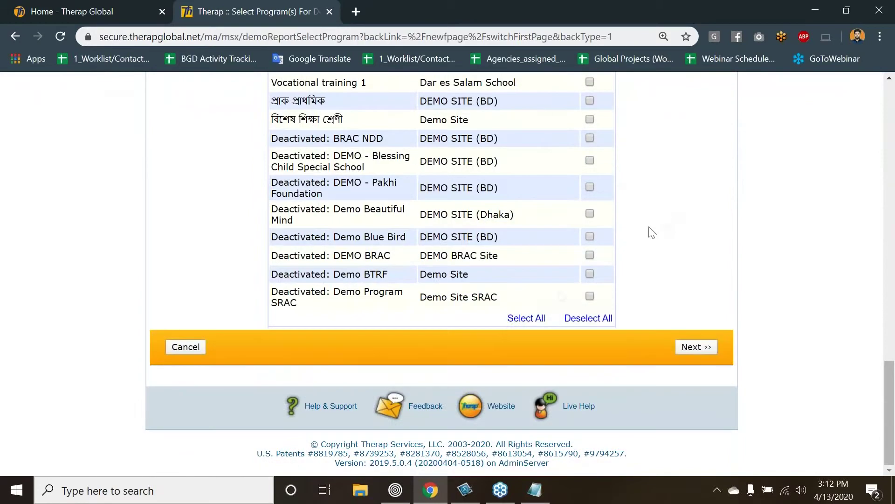
click(511, 322)
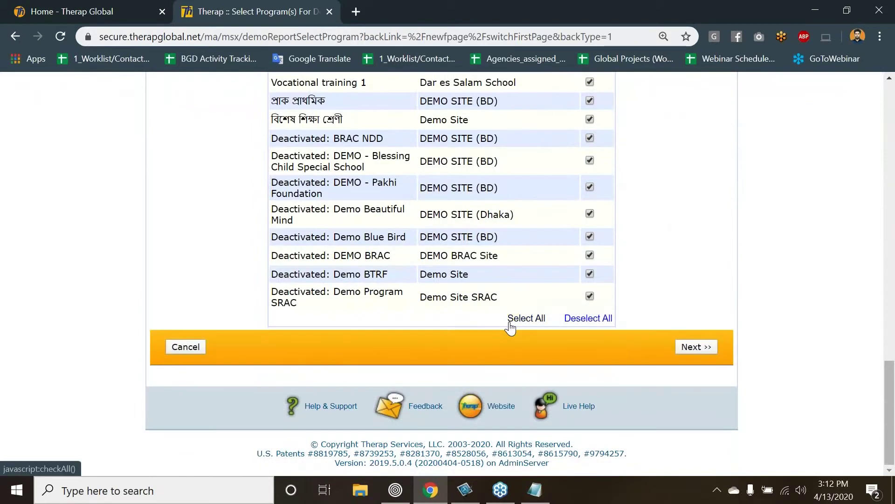
click(570, 319)
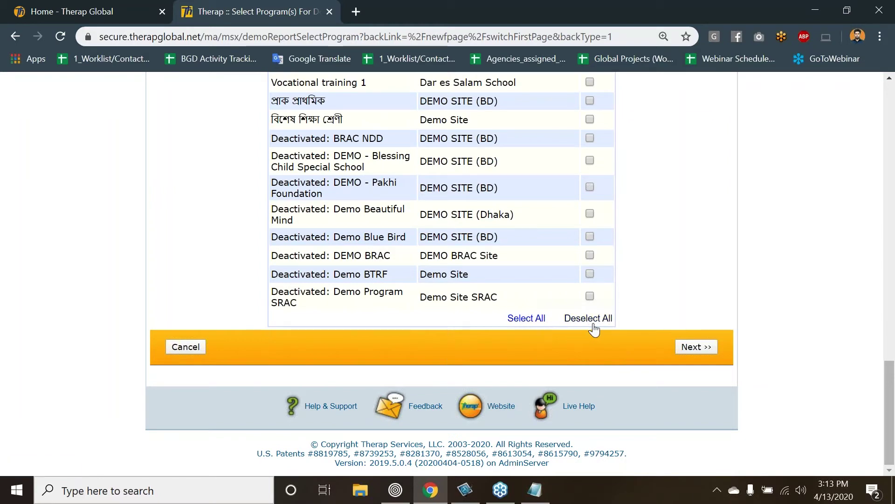
Step: Generate the demographic report for Behaviour, Daily Activities, Day Shift, Day Shift (Lesotho), DEMO - SAND, Demo program, DEMO Program (Morning), Demo program 123 and Morning Shift (Nepal)
scroll(599, 325, up, 10)
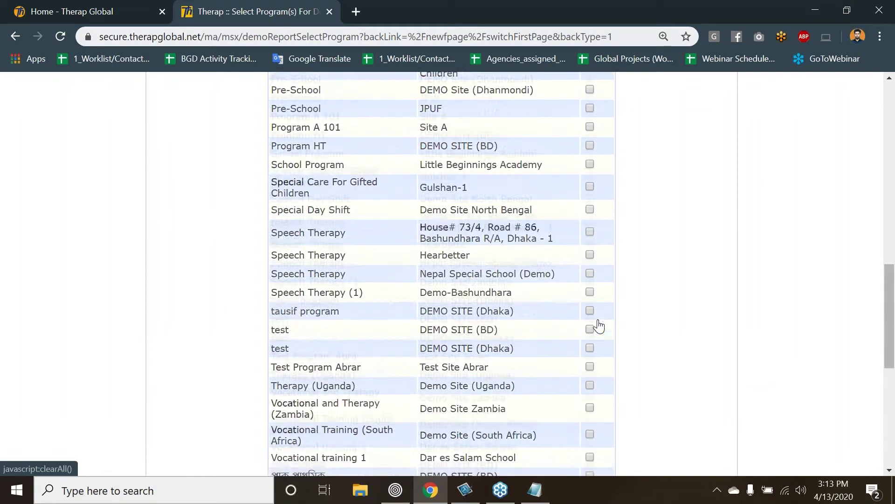
scroll(586, 388, up, 7)
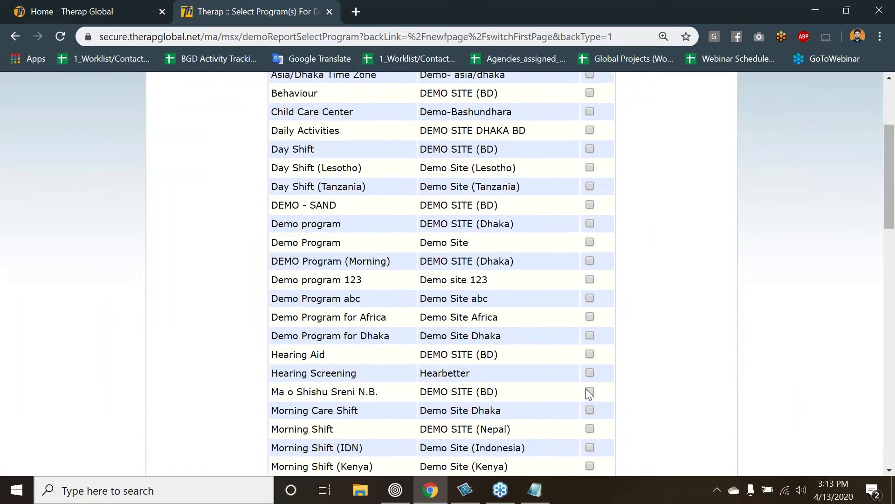
scroll(621, 179, up, 3)
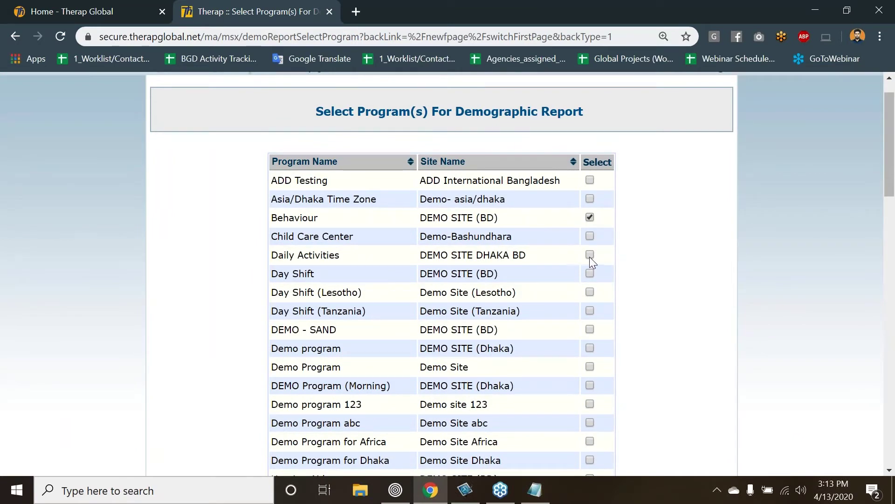
scroll(591, 257, down, 6)
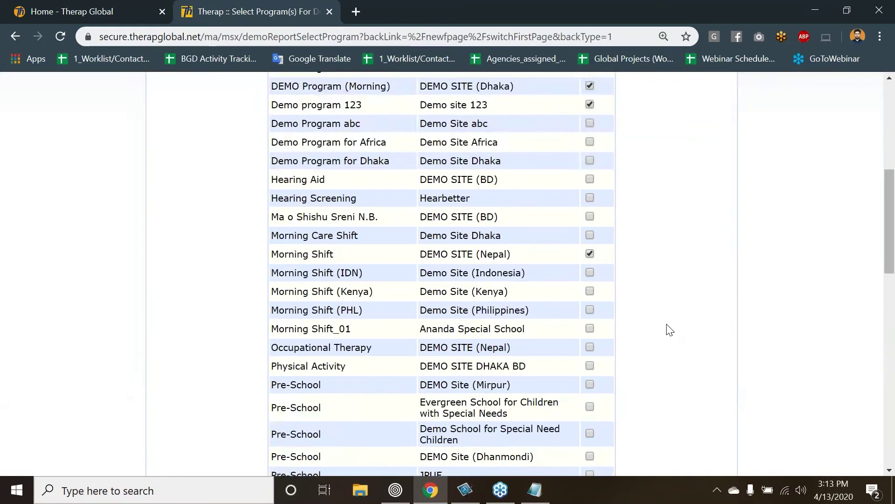
scroll(669, 329, down, 2)
scroll(670, 329, down, 8)
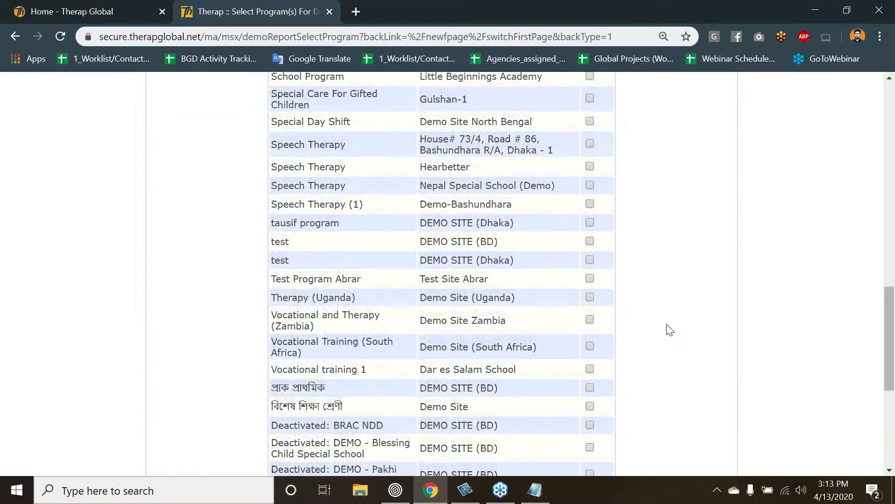
scroll(670, 329, up, 8)
scroll(670, 328, up, 10)
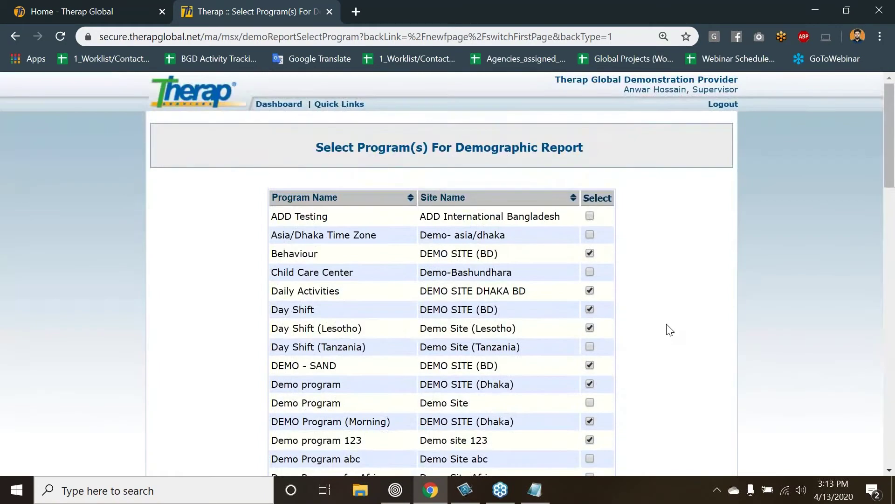
scroll(670, 330, down, 20)
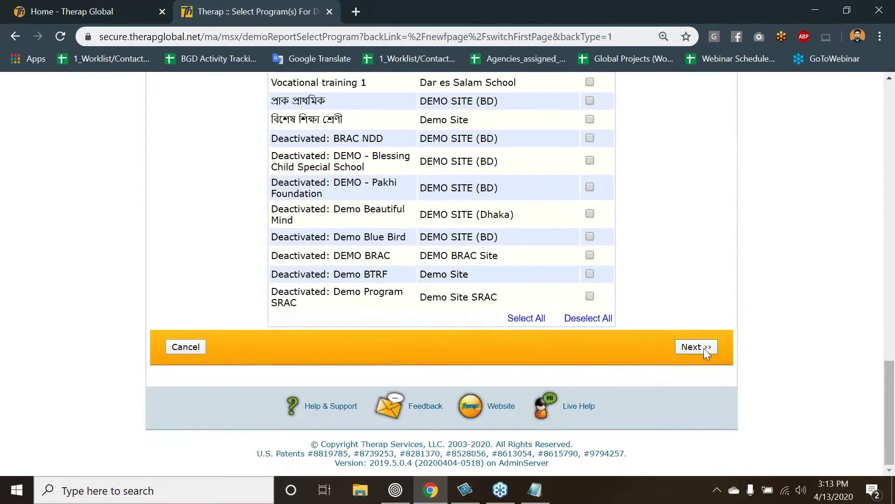
click(704, 348)
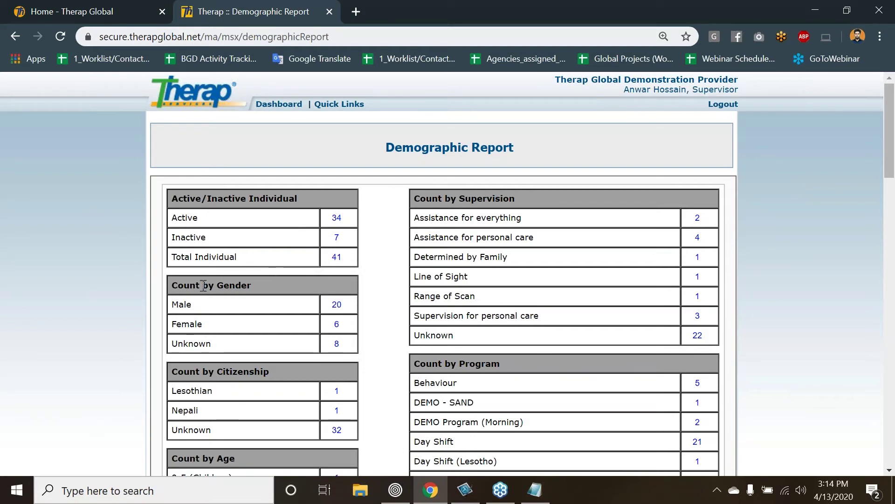
Step: Review the demographic report's counts by gender, citizenship, age, oral and written language, communication modality, mobility and country
scroll(121, 289, down, 1)
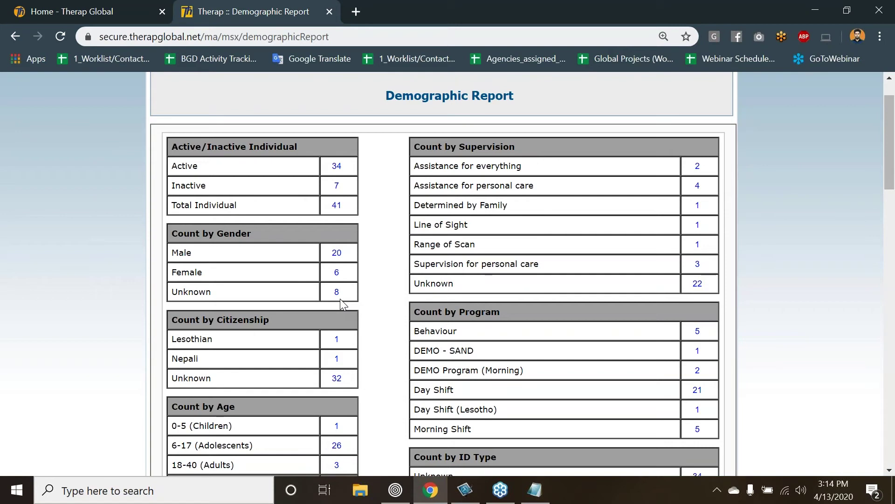
scroll(342, 303, down, 1)
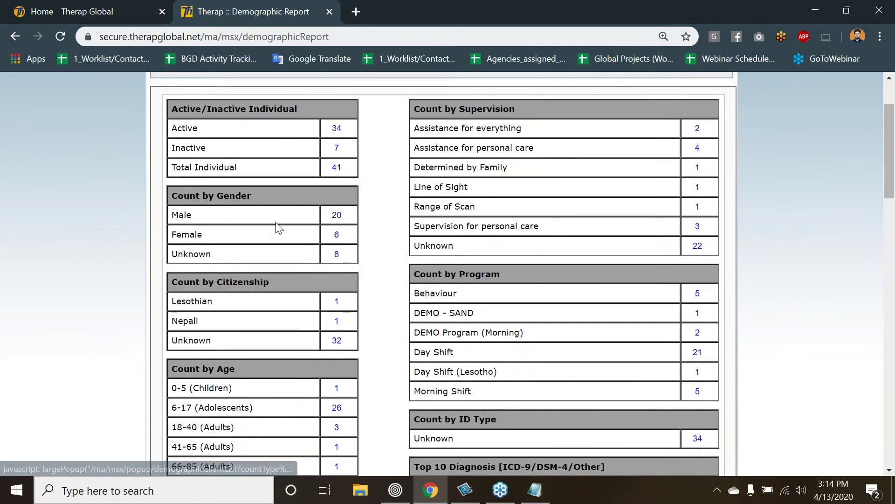
scroll(260, 334, down, 2)
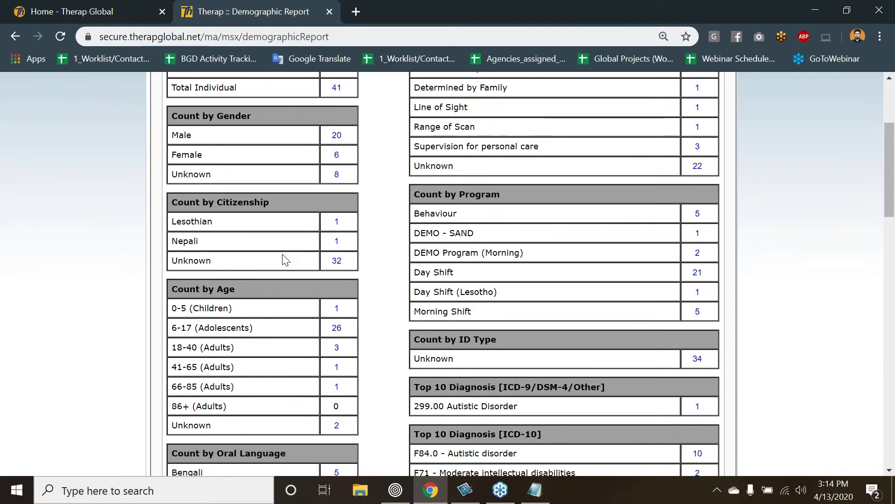
scroll(286, 260, down, 2)
scroll(289, 242, down, 1)
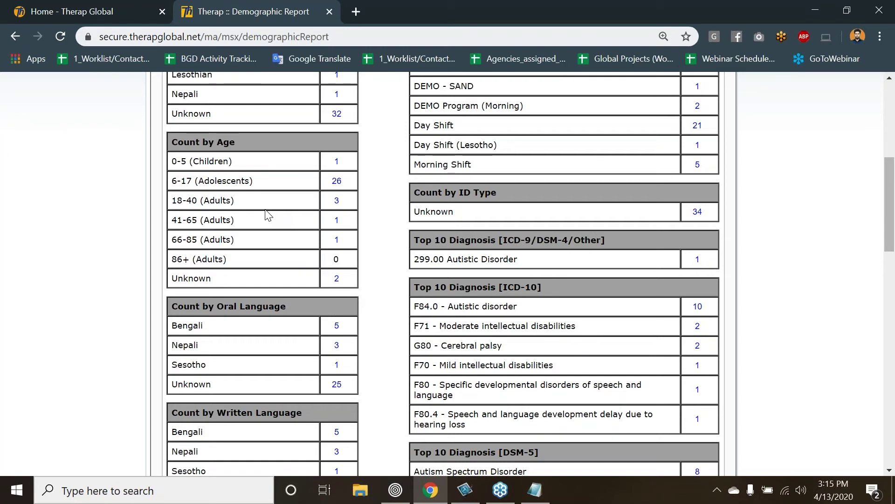
scroll(280, 214, down, 2)
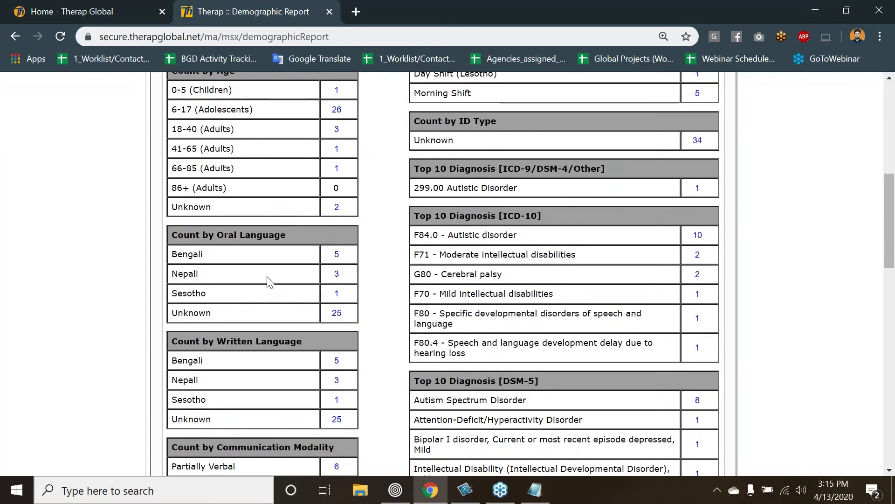
scroll(268, 280, down, 1)
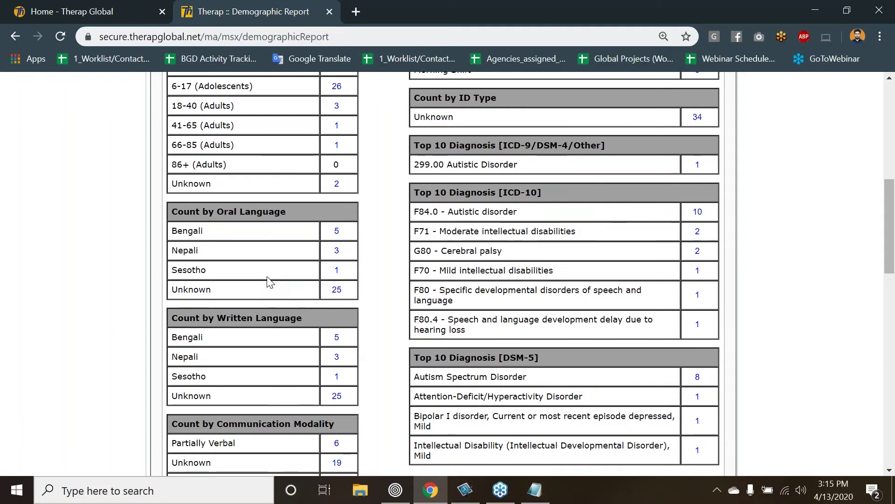
scroll(269, 280, down, 3)
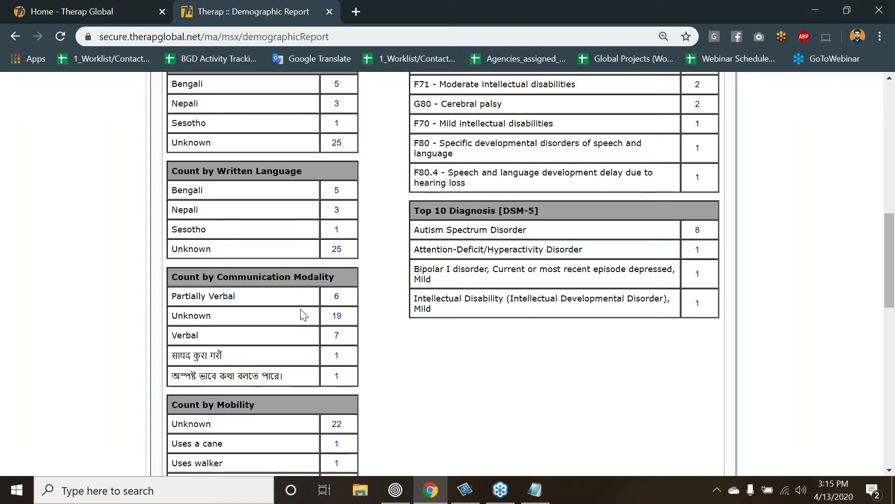
scroll(302, 313, down, 2)
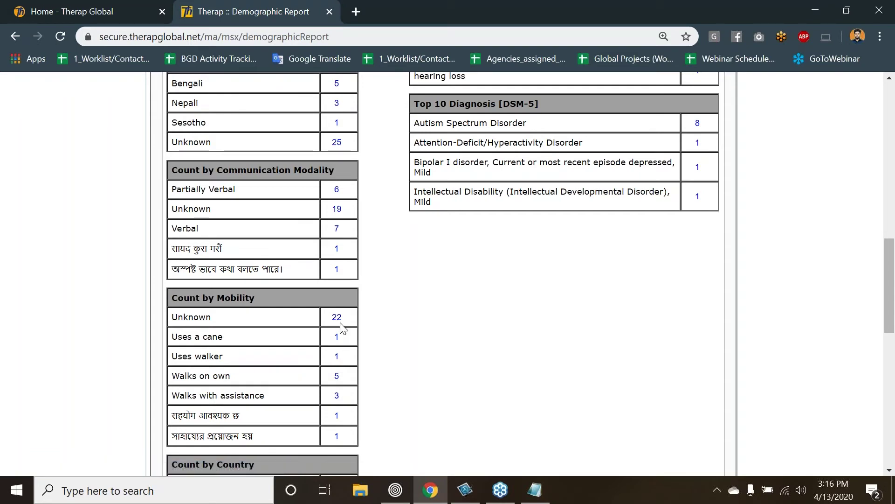
scroll(343, 328, down, 3)
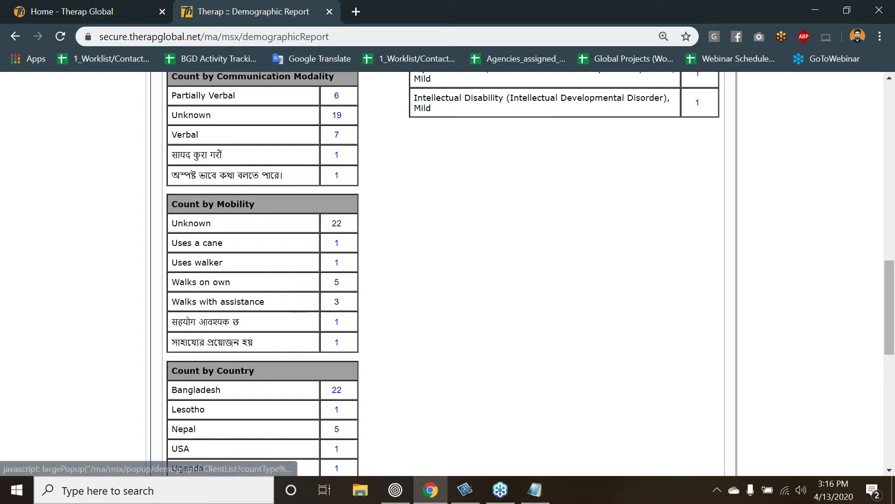
Step: View the list of individuals counted as "Walks with assistance" under Count by Mobility, close it and return to the report's first sections
click(336, 306)
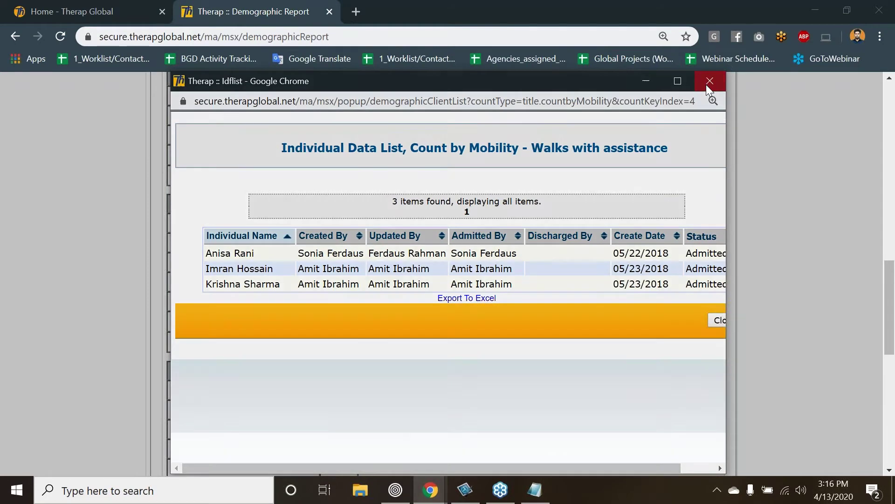
click(708, 82)
scroll(632, 220, up, 5)
scroll(632, 220, up, 10)
scroll(549, 202, down, 1)
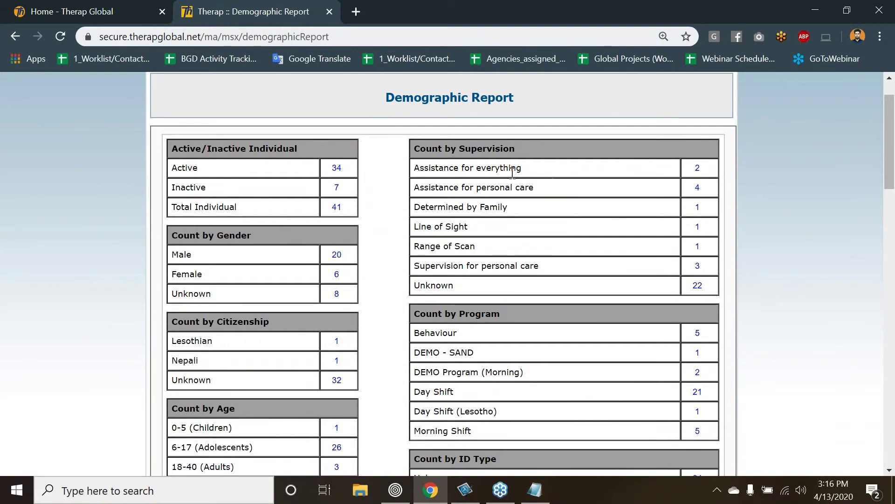
Step: View the lists of individuals counted as "Assistance for everything" and "Assistance for personal care" under Count by Supervision, closing each list
click(698, 170)
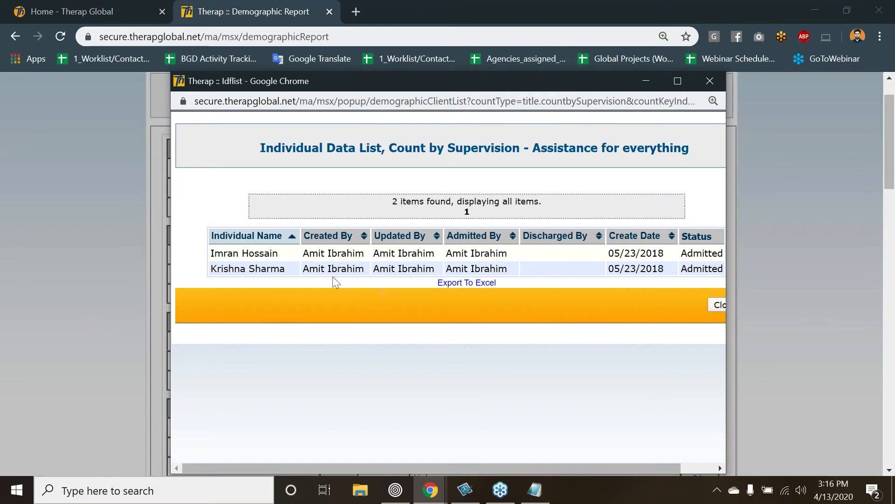
click(709, 81)
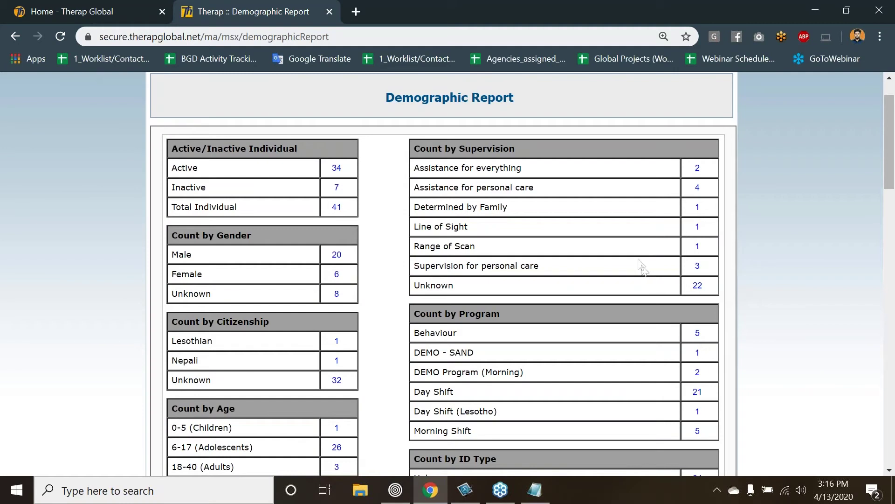
click(697, 192)
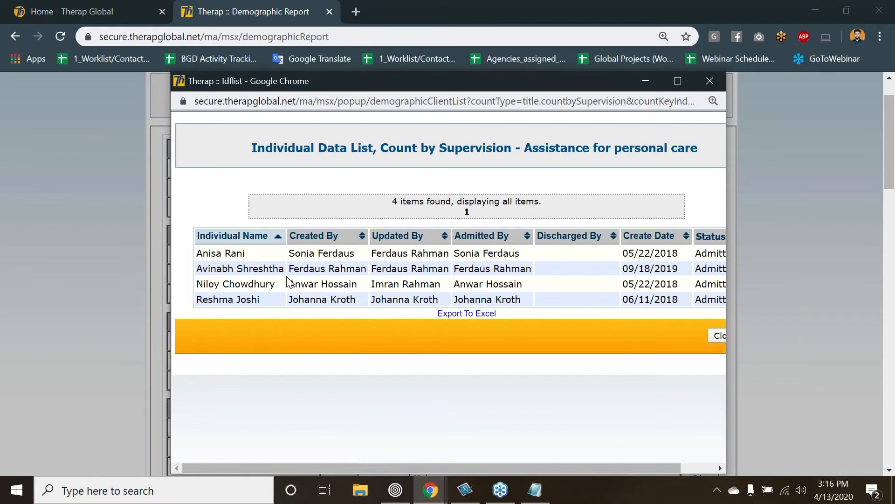
click(702, 88)
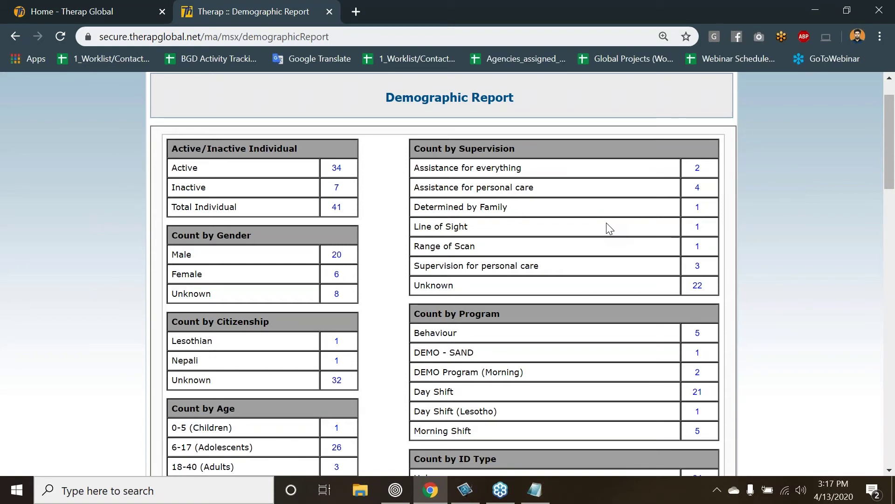
Step: Open the list of individuals counted in the Behaviour program under Count by Program and export it to Excel
scroll(607, 224, down, 2)
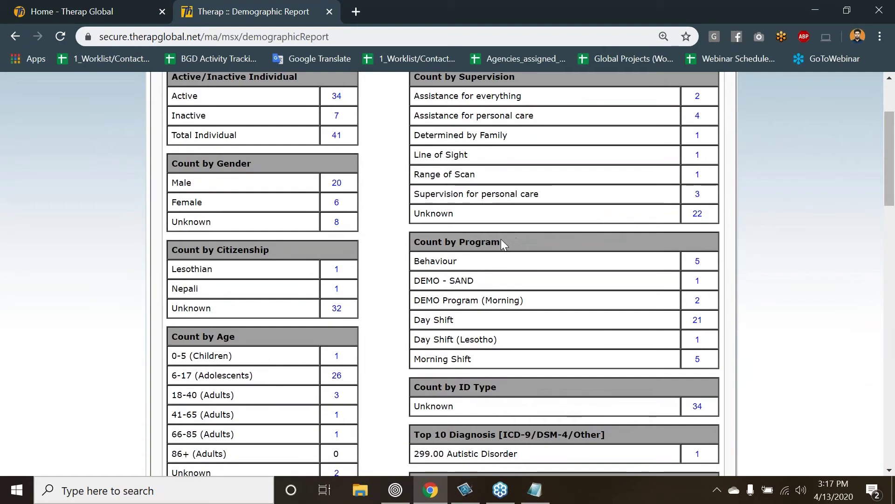
scroll(498, 240, down, 1)
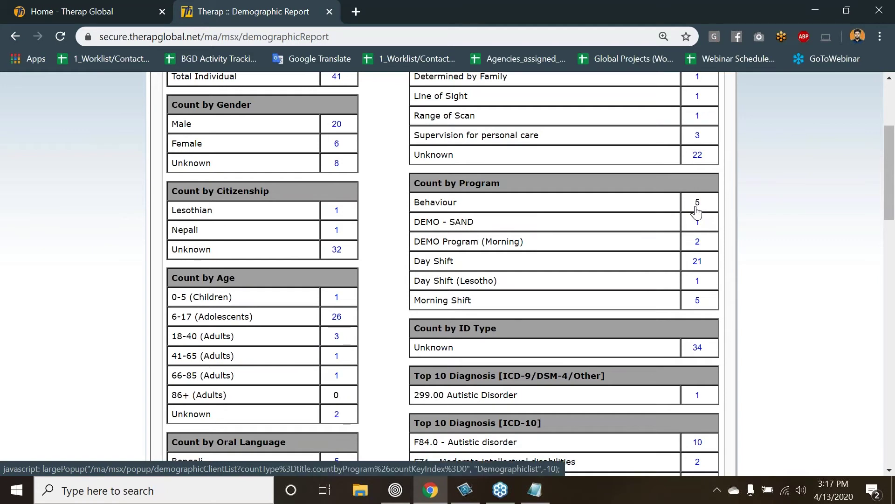
click(697, 206)
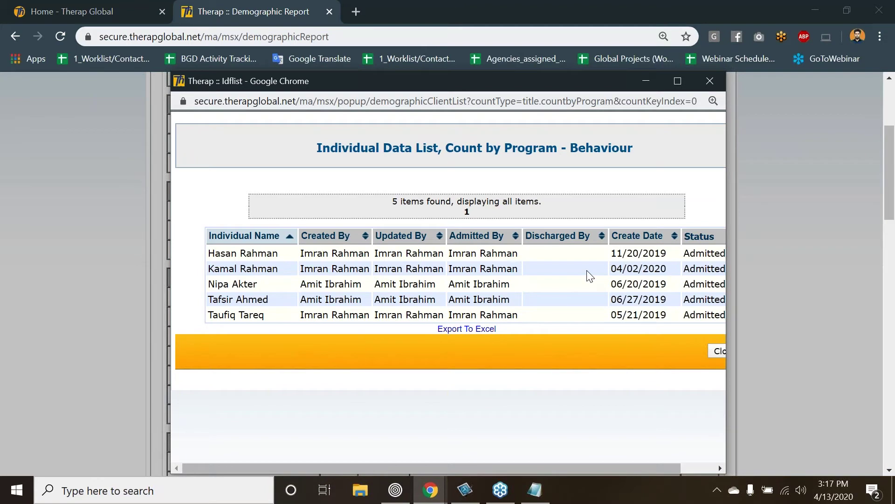
click(650, 80)
mouse_move(431, 490)
click(505, 430)
click(466, 329)
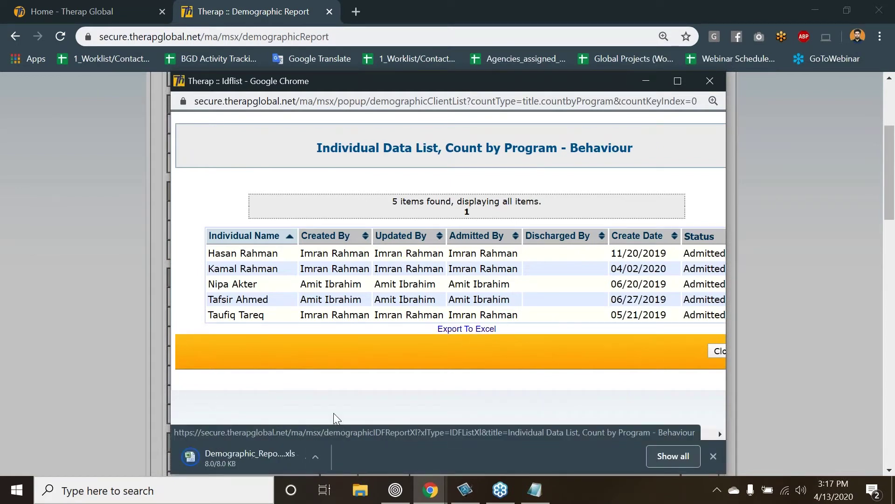
Step: Open the exported Behaviour list in Excel to view it, and close both the workbook and the individual list
click(267, 454)
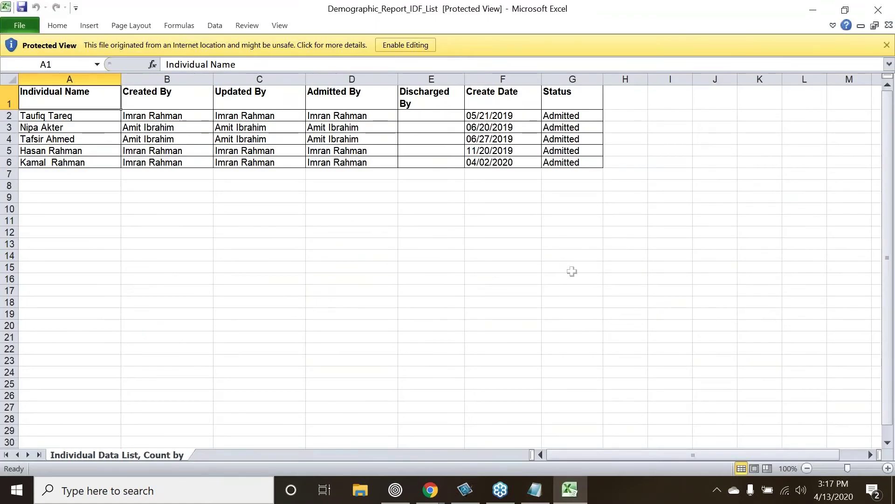
click(878, 9)
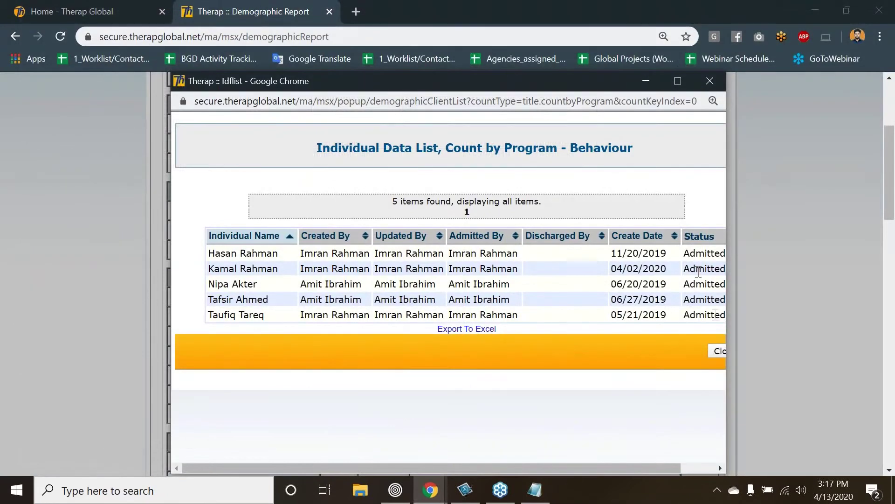
click(719, 351)
Step: Export the whole demographic report to Excel, view the downloaded workbook and switch back to the report in Chrome
scroll(698, 310, up, 5)
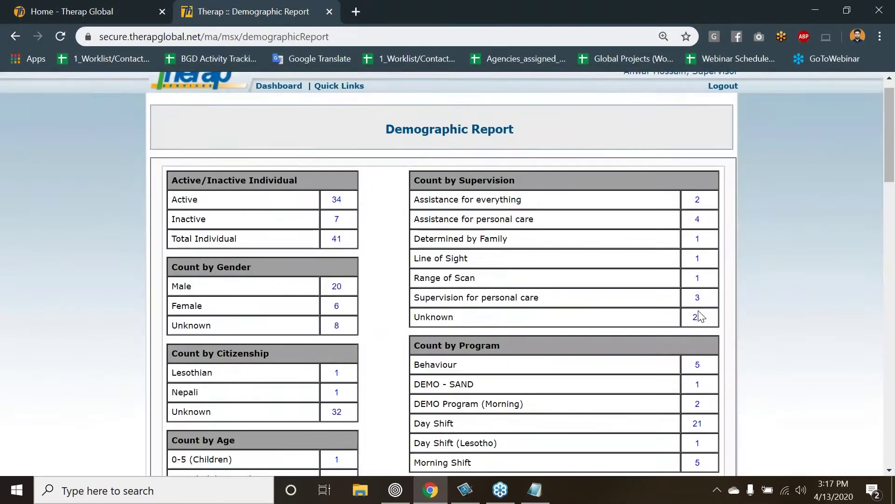
scroll(700, 316, down, 20)
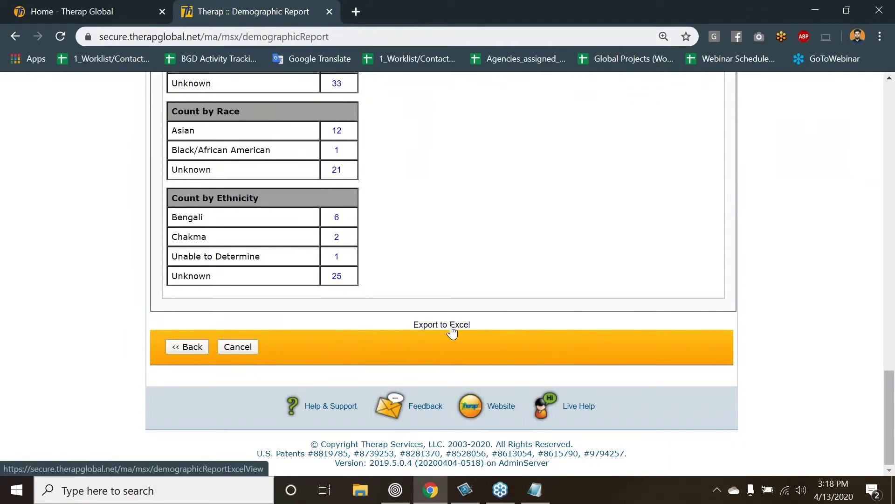
click(452, 327)
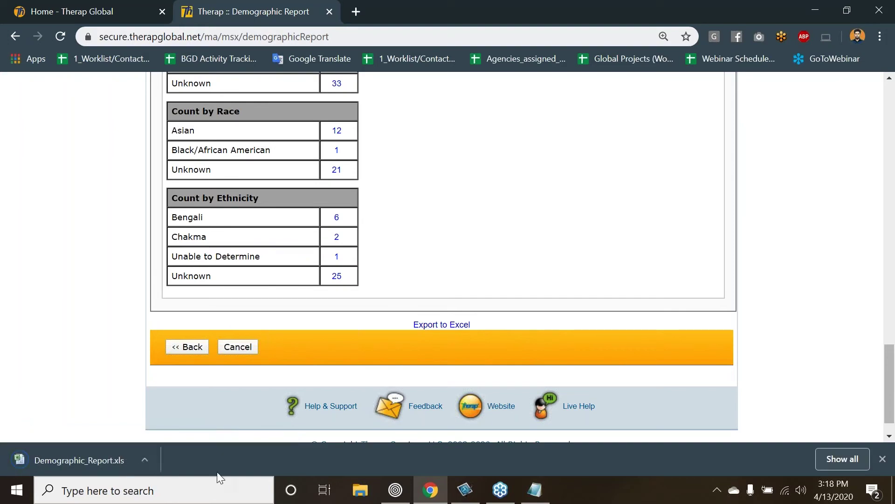
click(73, 459)
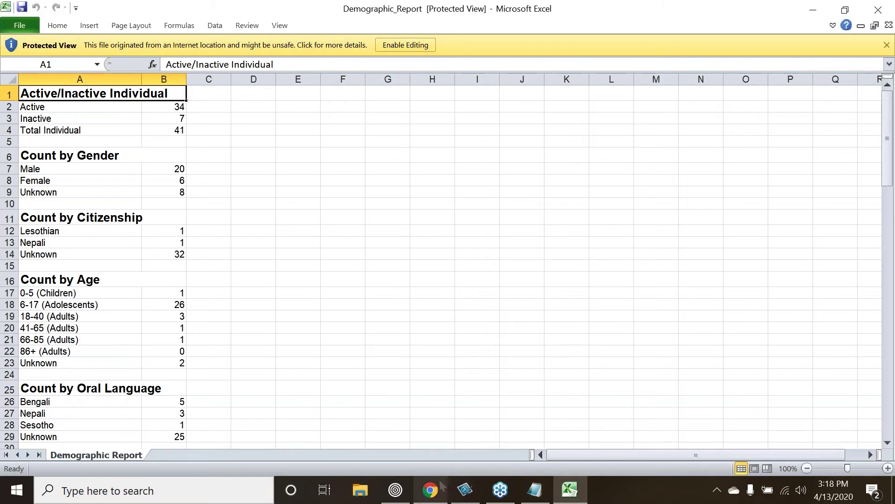
click(422, 492)
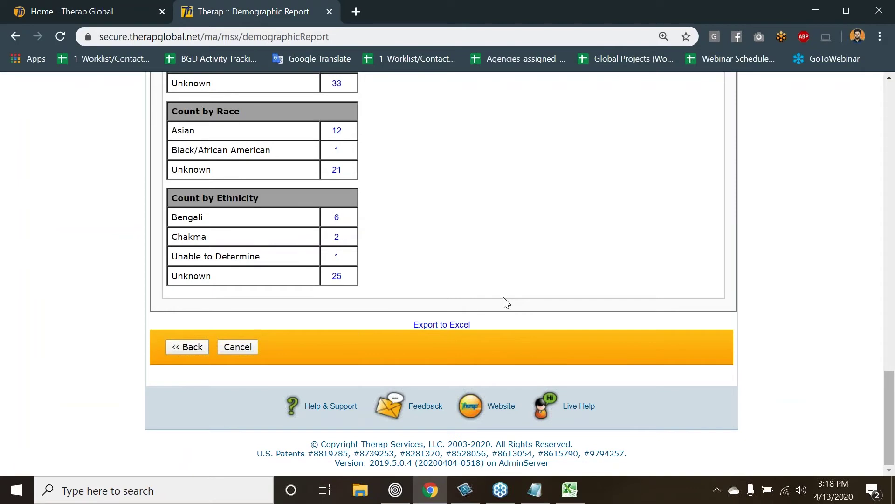
Step: View the lists of individuals with "F84.0 - Autistic disorder" under ICD-10 and "Autism Spectrum Disorder" under DSM-5, closing each list
scroll(506, 304, up, 7)
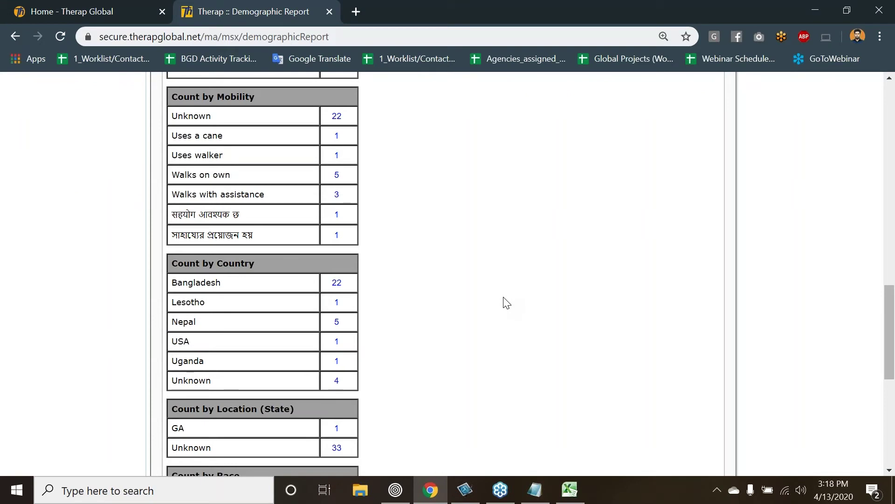
scroll(506, 303, up, 11)
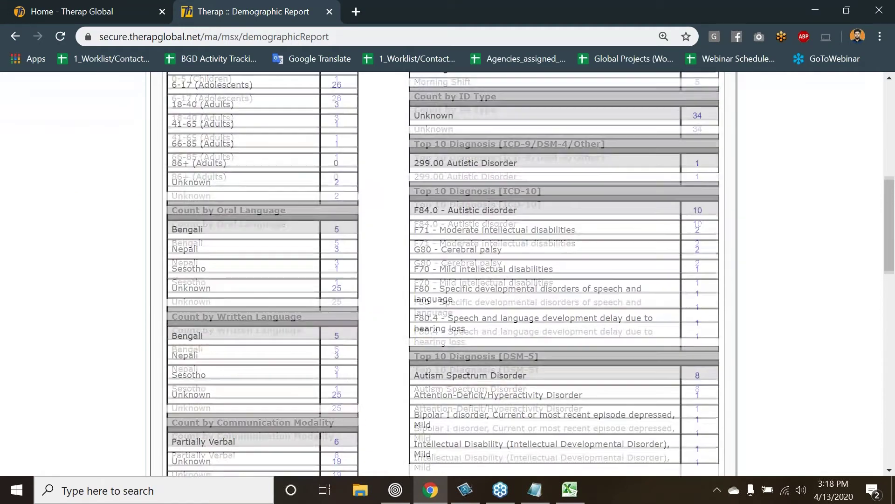
scroll(506, 303, down, 1)
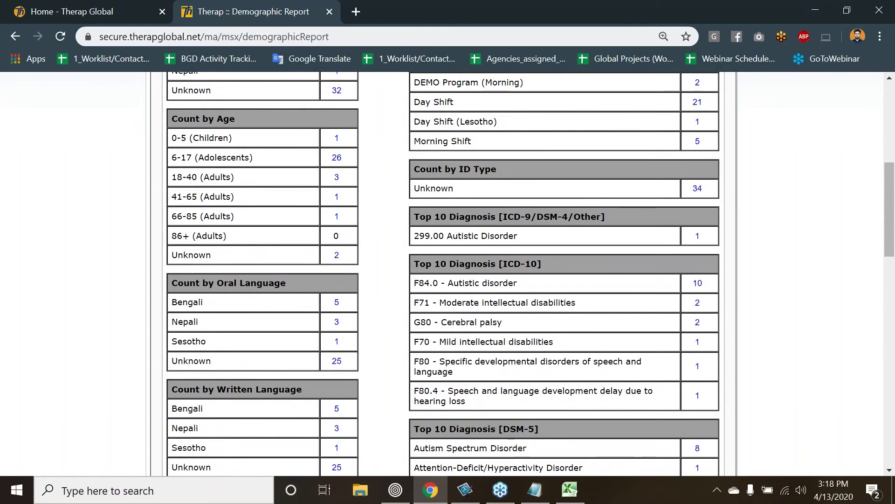
scroll(506, 301, down, 1)
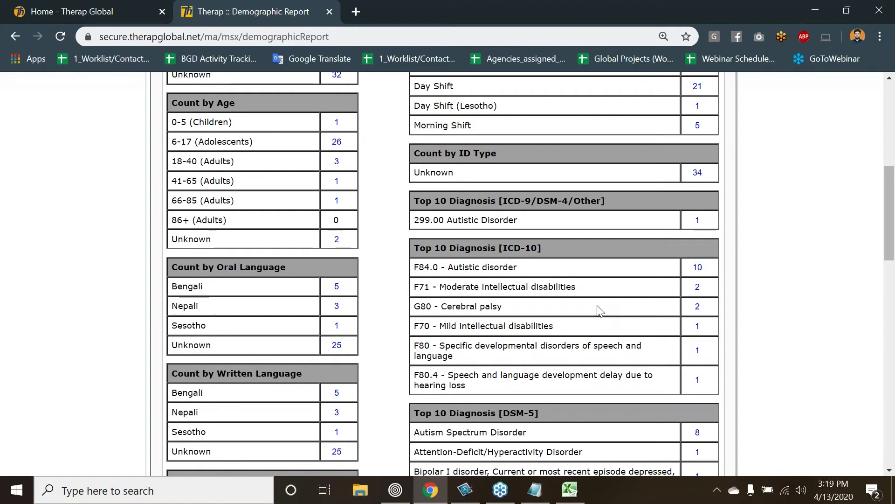
click(698, 268)
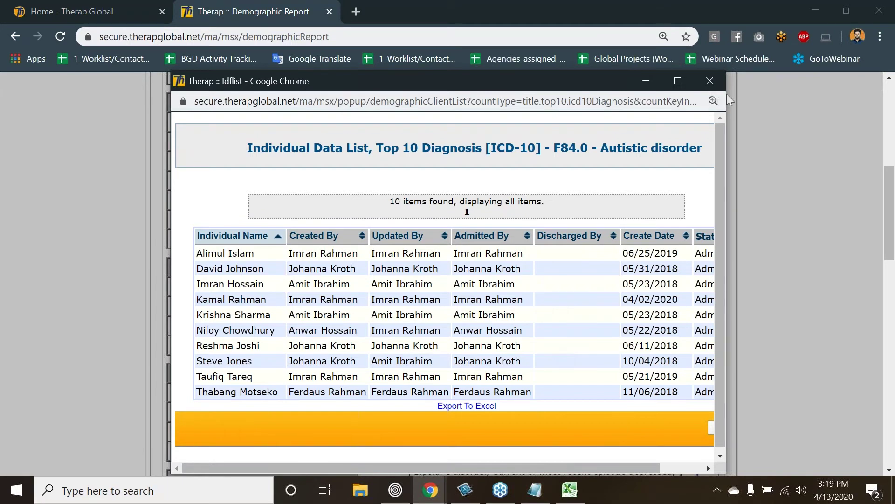
click(709, 82)
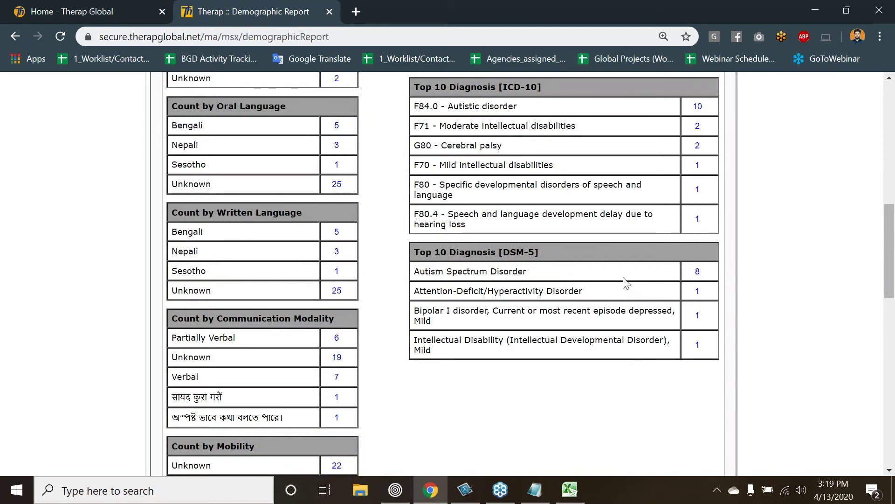
click(698, 274)
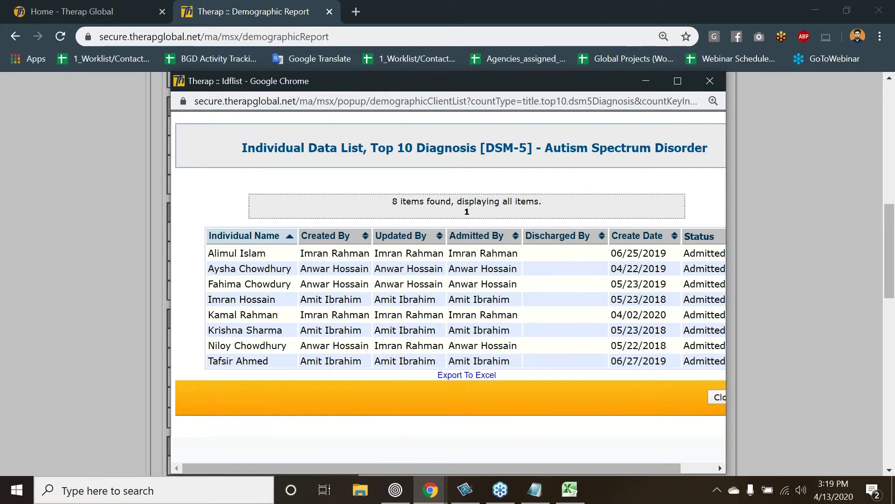
key(ctrl+w)
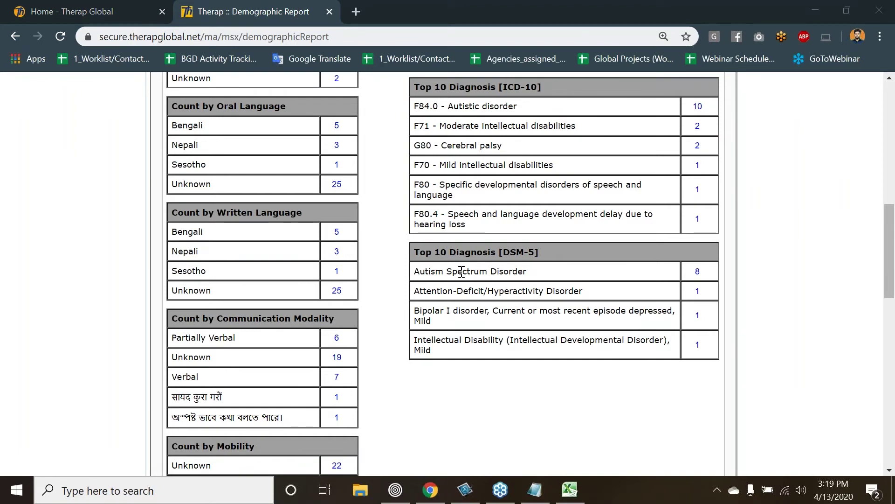
scroll(462, 272, up, 11)
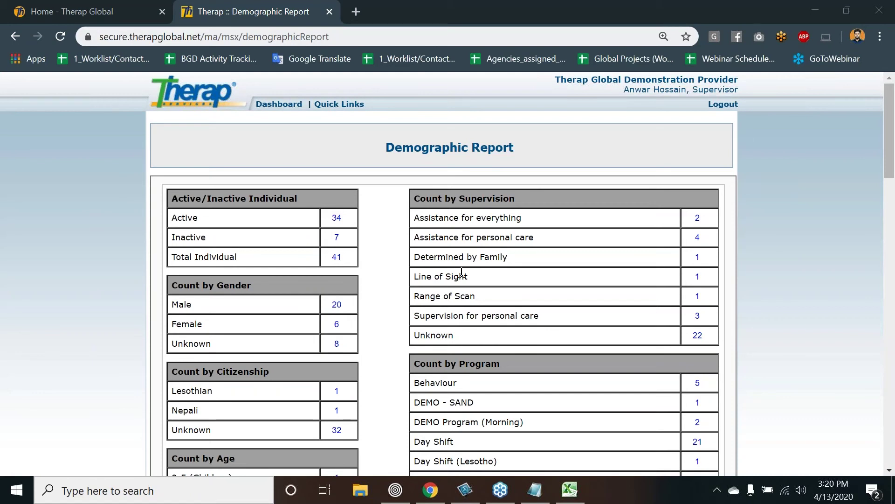
scroll(461, 273, down, 6)
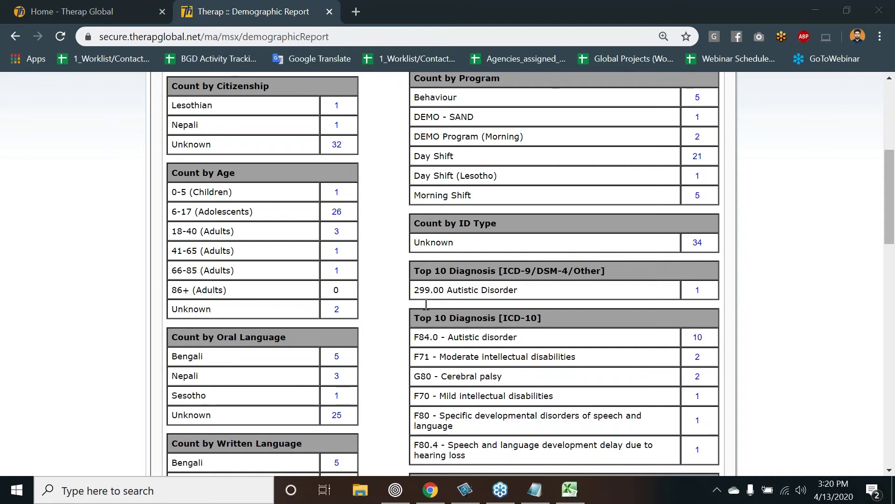
scroll(426, 305, up, 1)
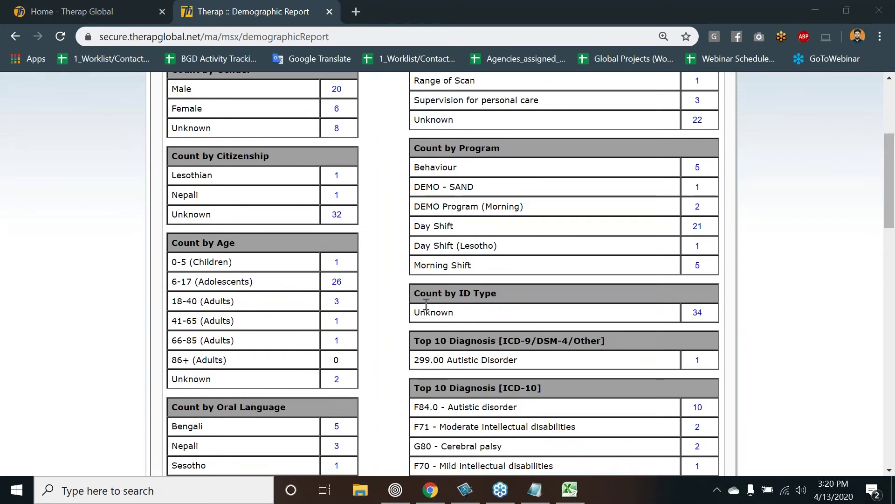
scroll(425, 304, up, 3)
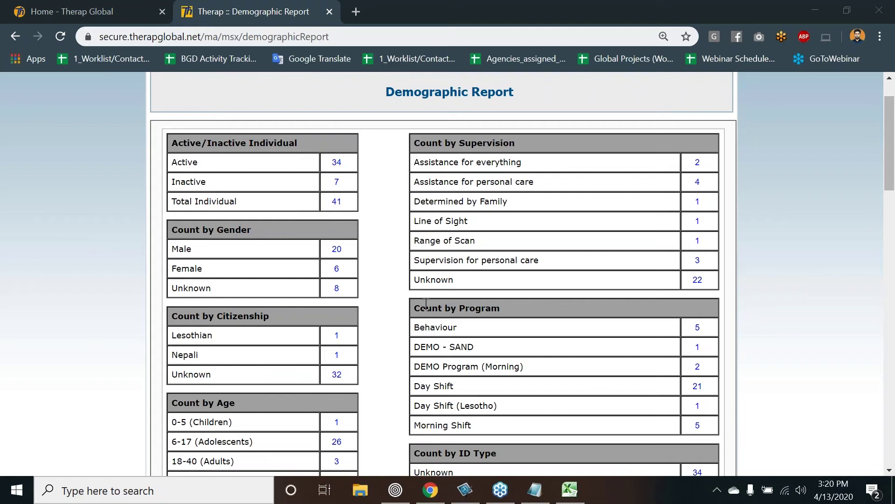
scroll(426, 304, up, 1)
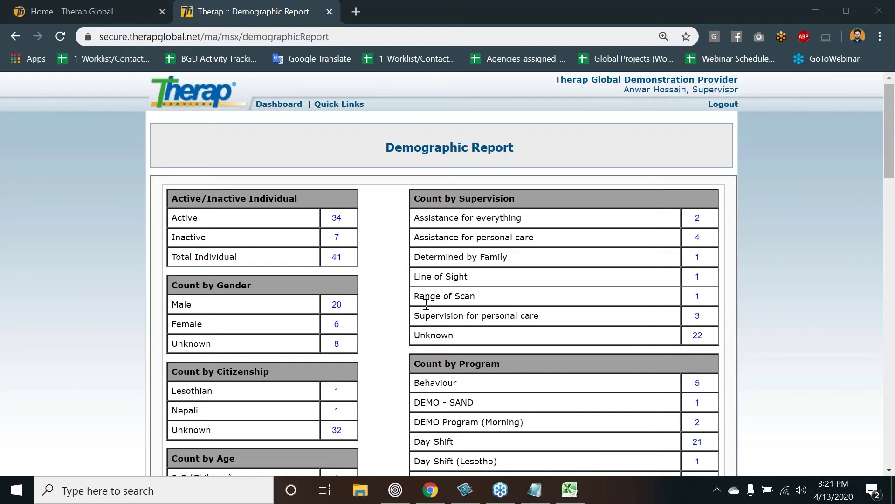
Step: Leave the report for the dashboard, open an admitted individual's Individual Data record and examine its identification data with the page enlarged
click(286, 105)
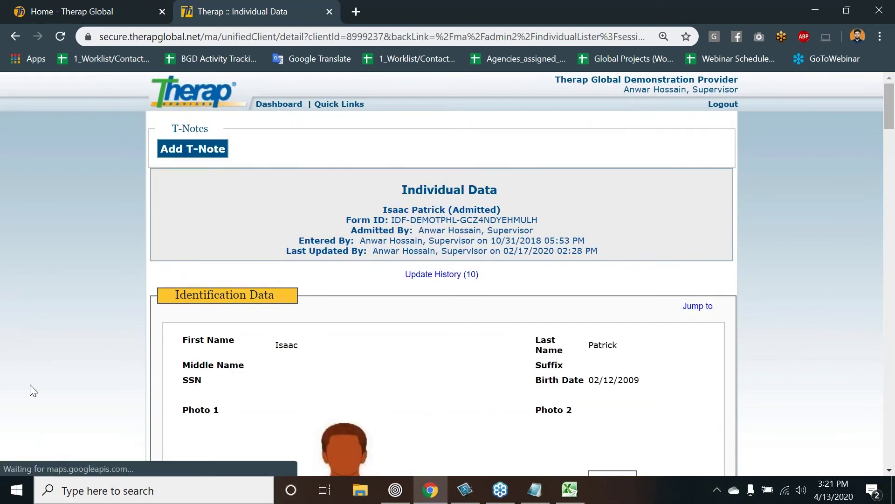
scroll(30, 387, down, 3)
scroll(33, 391, down, 1)
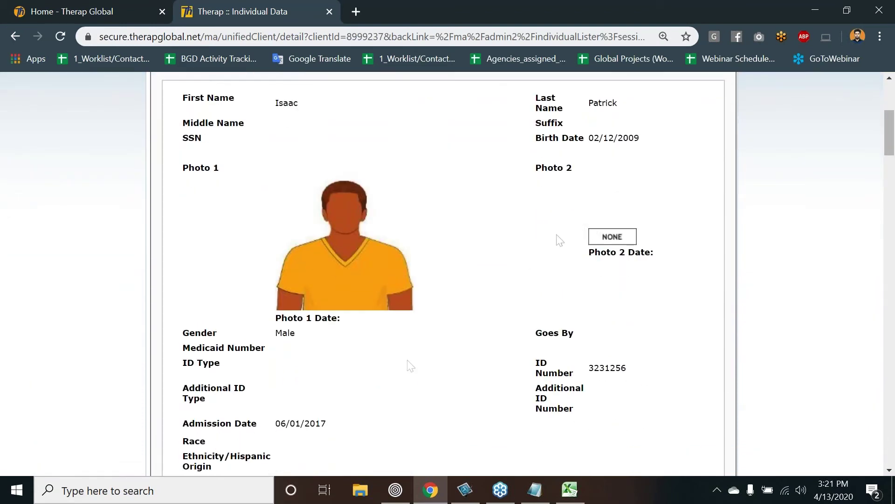
scroll(386, 380, down, 3)
scroll(314, 330, down, 2)
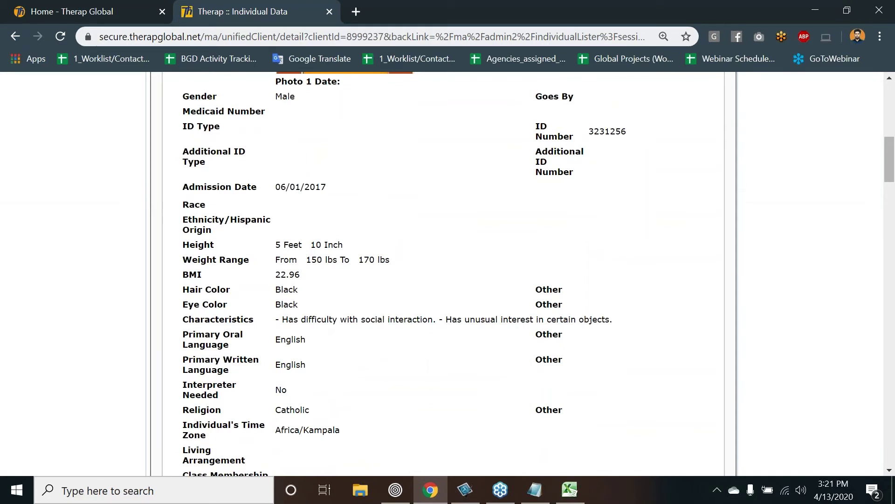
key(ctrl+plus)
key(ctrl+plus)
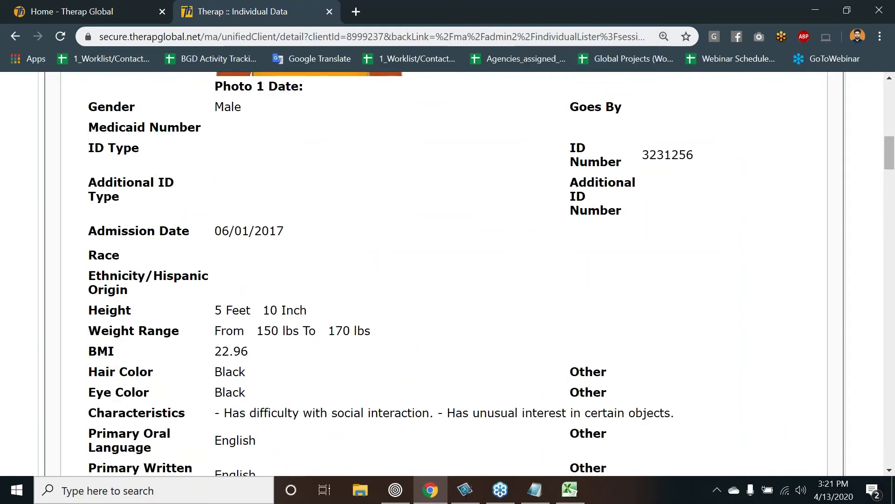
Step: Examine the individual's active and discharged program information and the Active Diagnoses under Medical Information
scroll(448, 274, down, 4)
scroll(447, 274, down, 8)
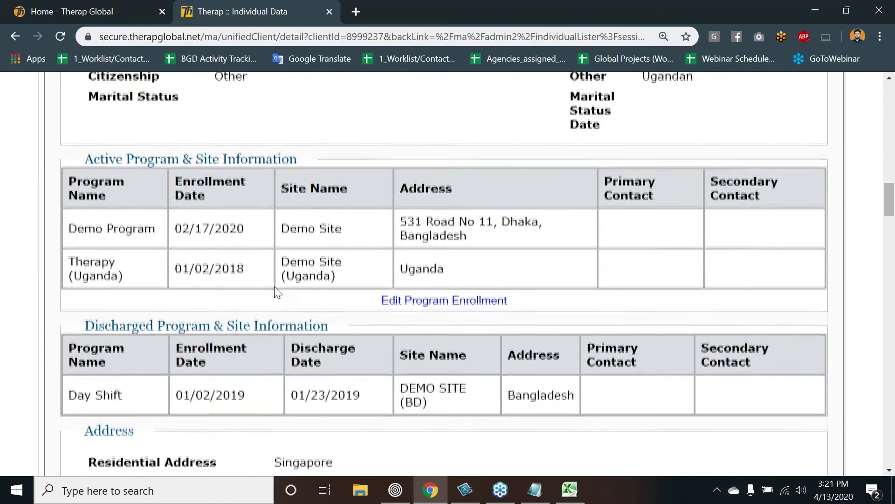
scroll(278, 293, down, 10)
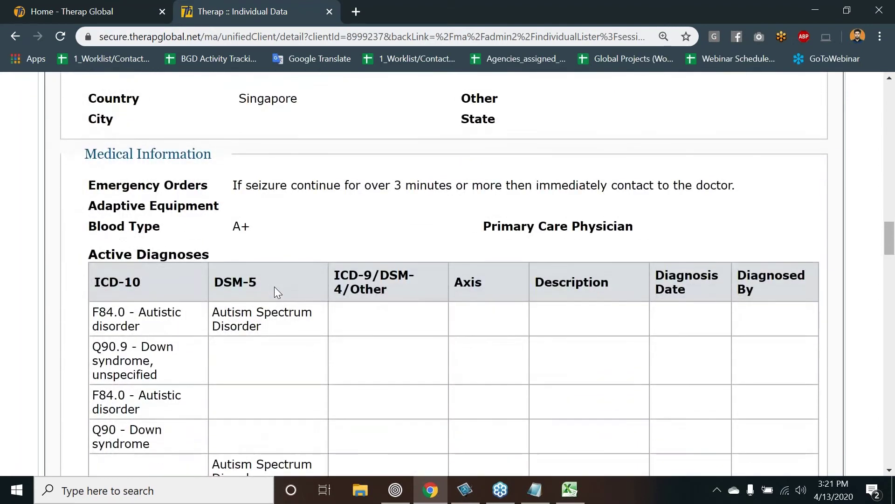
scroll(274, 286, down, 1)
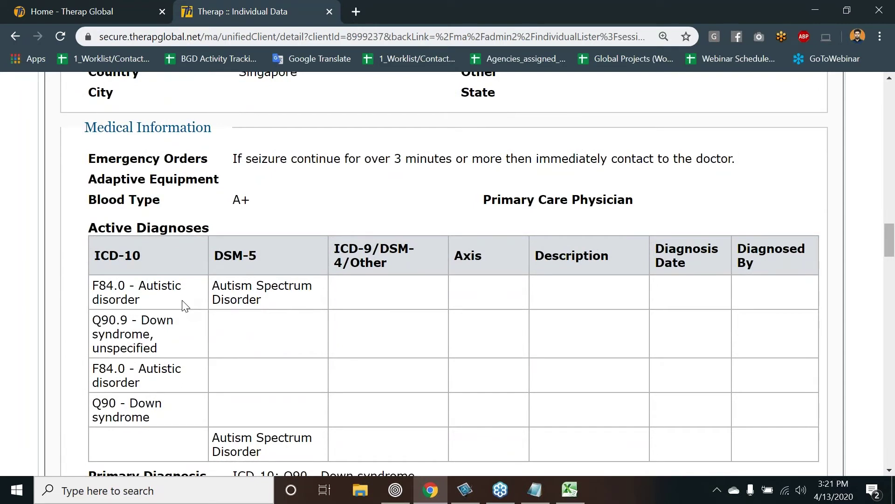
Step: Examine the remaining Individual Data sections, including diagnoses, allergies, guidelines and custom fields, and review the medical and identification details again
scroll(185, 305, down, 2)
scroll(185, 306, down, 1)
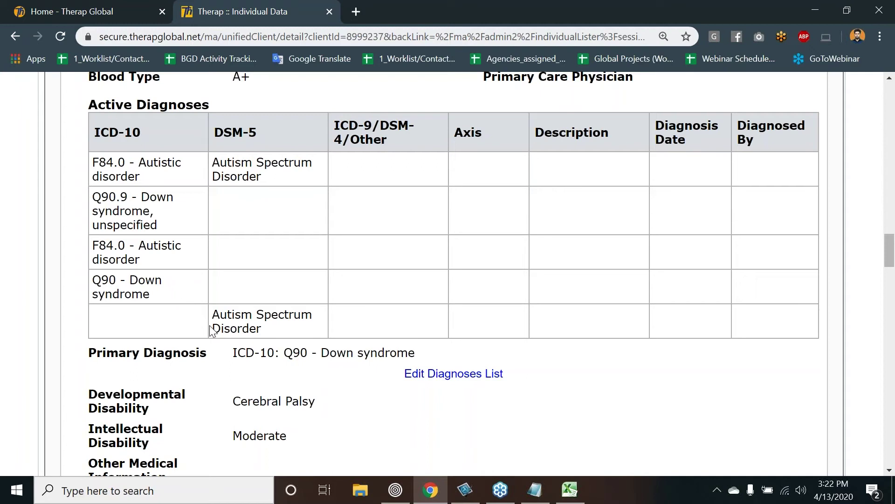
scroll(211, 330, down, 15)
scroll(210, 329, down, 10)
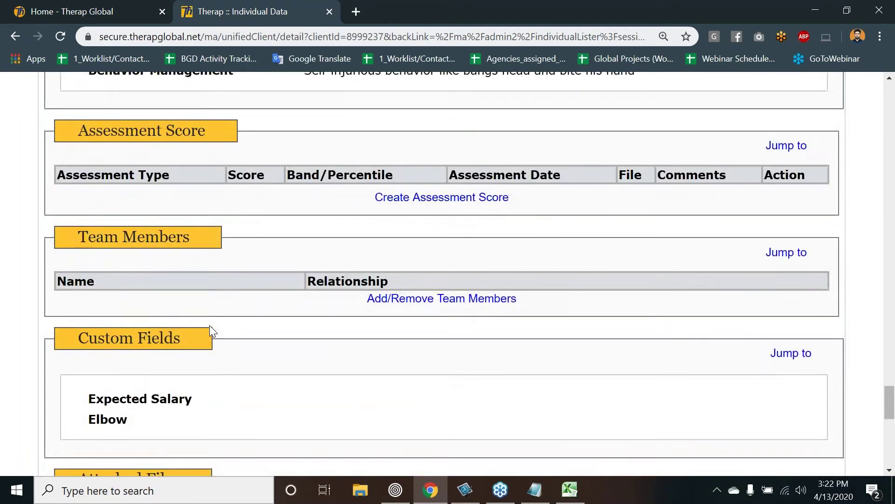
scroll(209, 326, up, 15)
scroll(210, 326, up, 5)
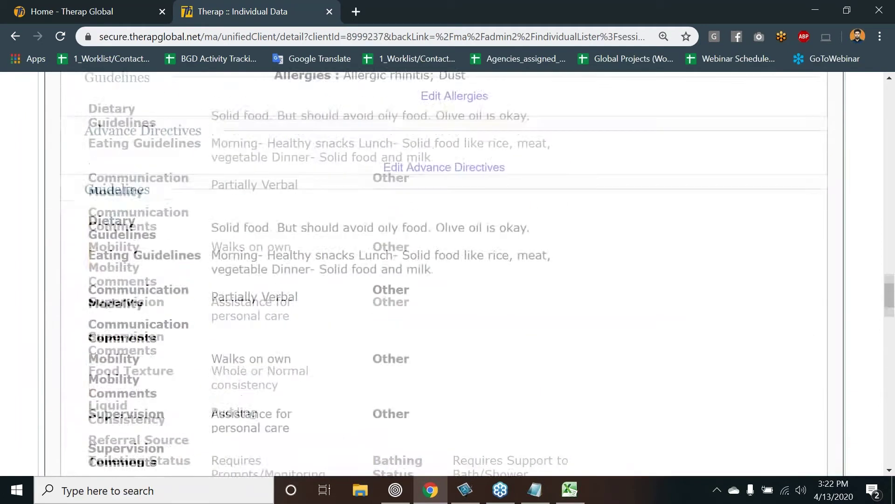
scroll(444, 271, down, 1)
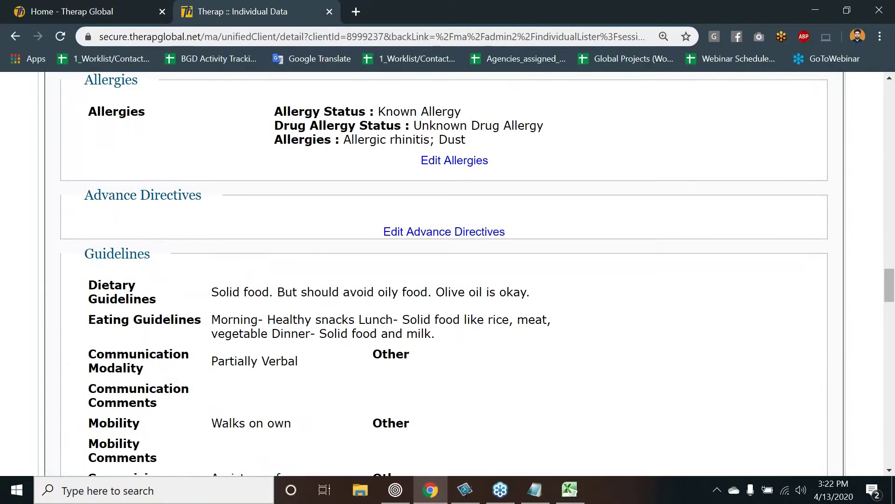
scroll(444, 273, up, 12)
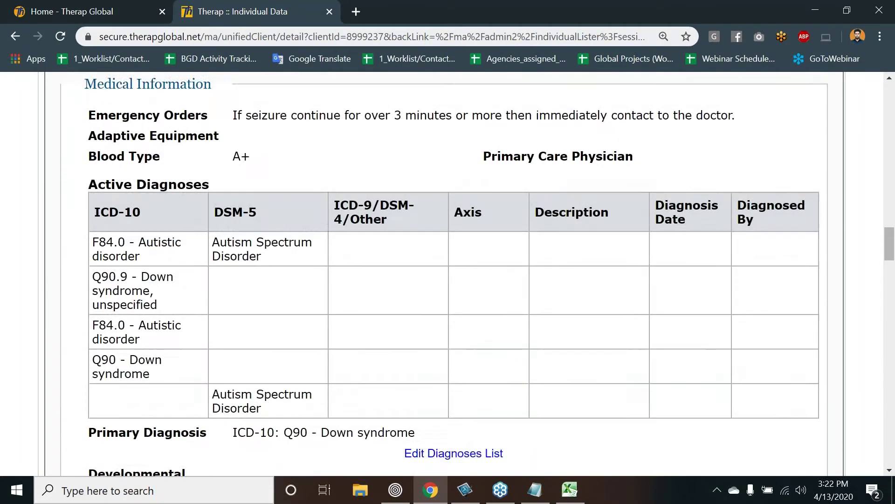
scroll(444, 274, up, 15)
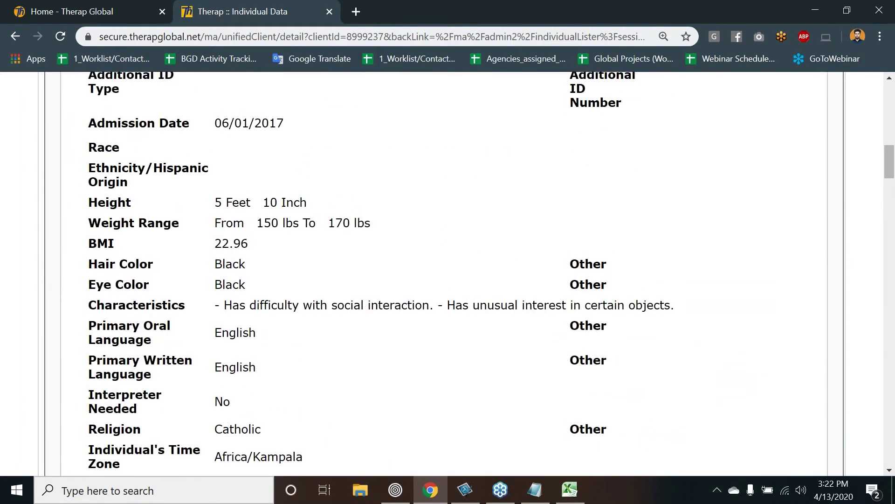
scroll(444, 273, up, 8)
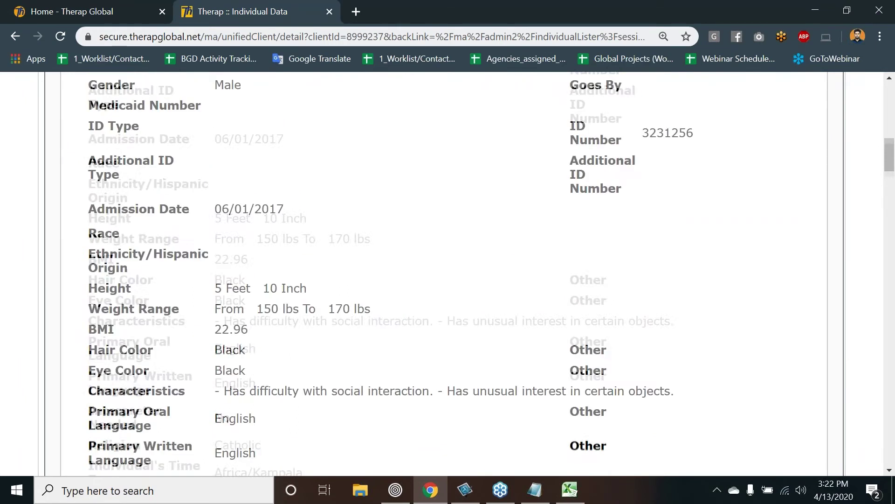
scroll(444, 274, up, 8)
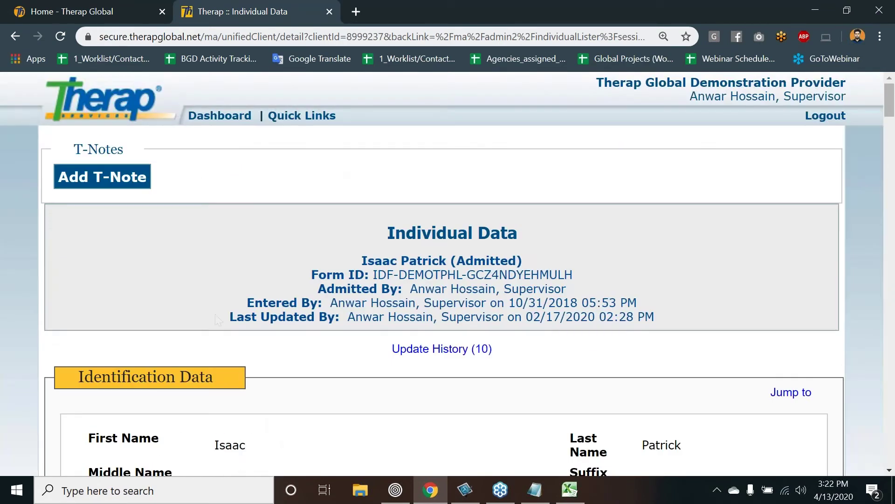
Step: Leave the individual's record for the dashboard and open the Demographic Report from the agency-wide reports
click(220, 116)
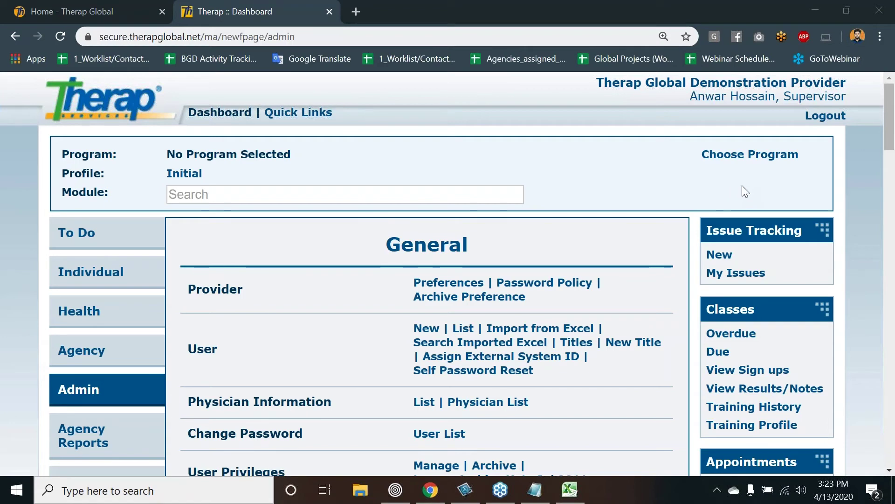
click(572, 215)
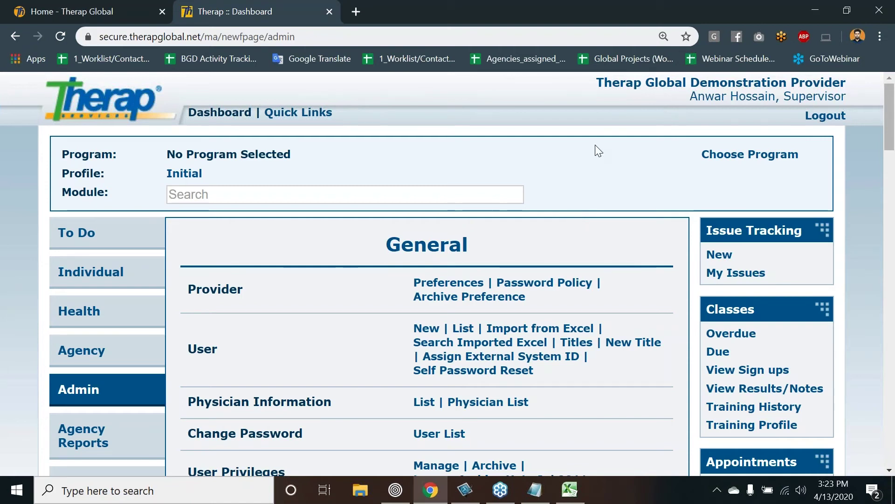
scroll(596, 145, down, 3)
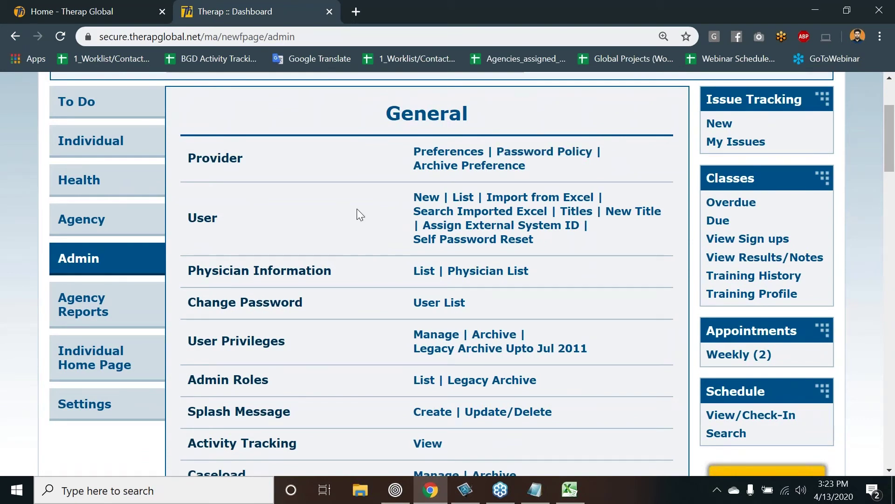
click(84, 308)
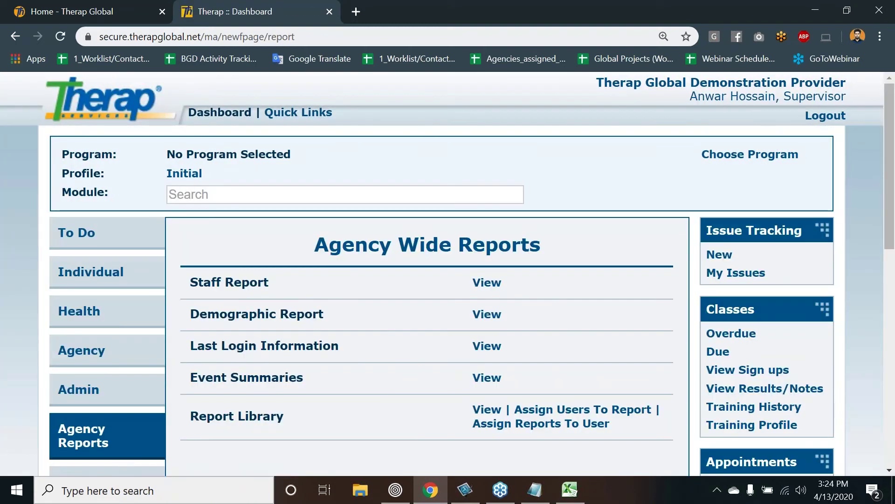
scroll(410, 312, down, 1)
click(486, 280)
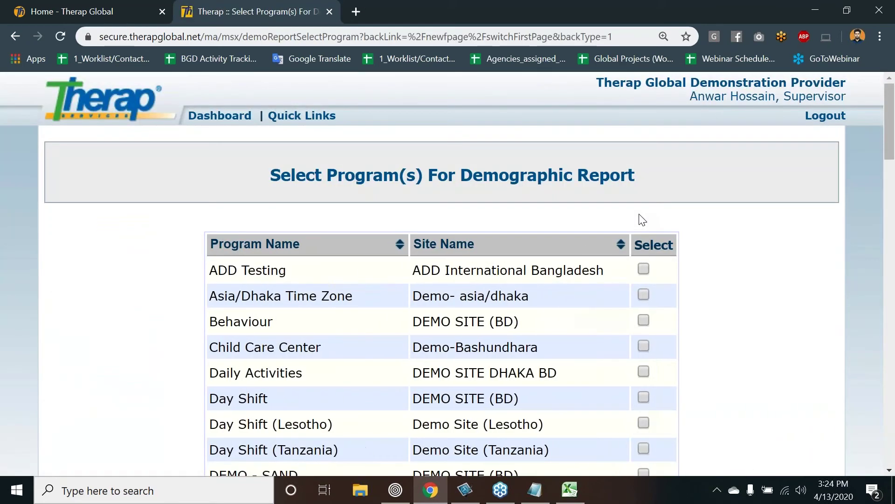
Step: Select all listed programs and generate the demographic report for them
scroll(640, 215, down, 12)
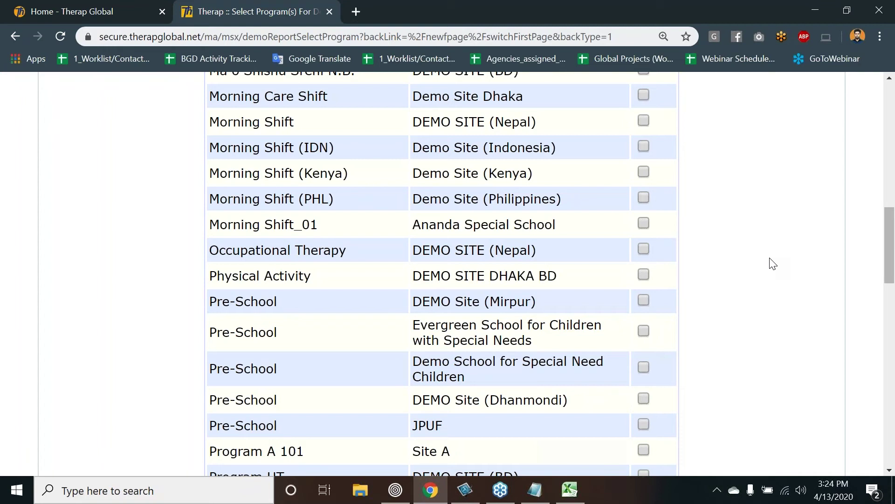
scroll(773, 264, down, 15)
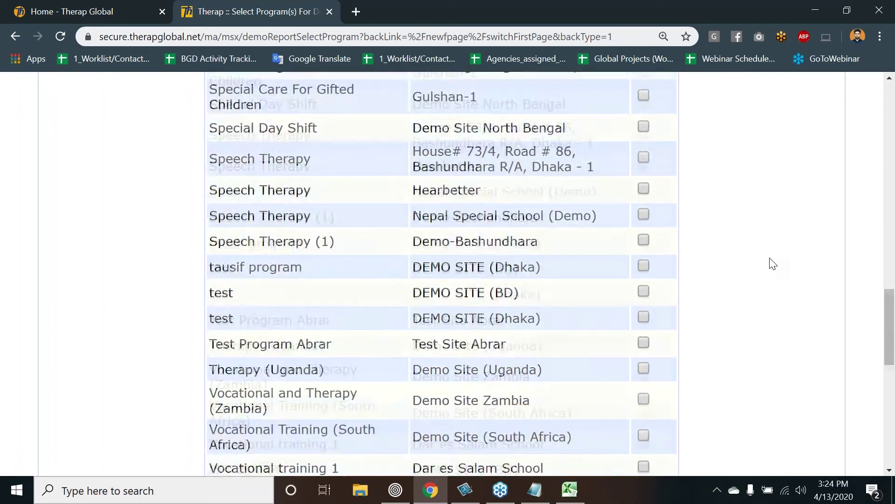
scroll(772, 264, down, 5)
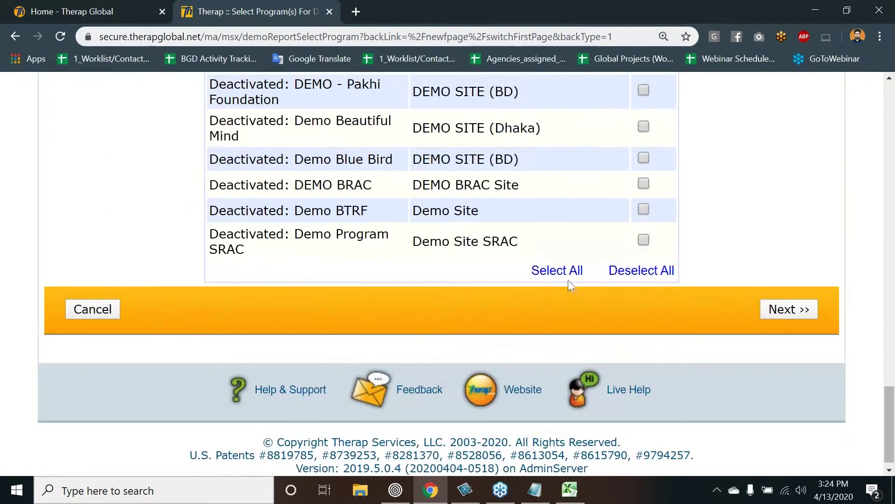
click(557, 272)
click(769, 309)
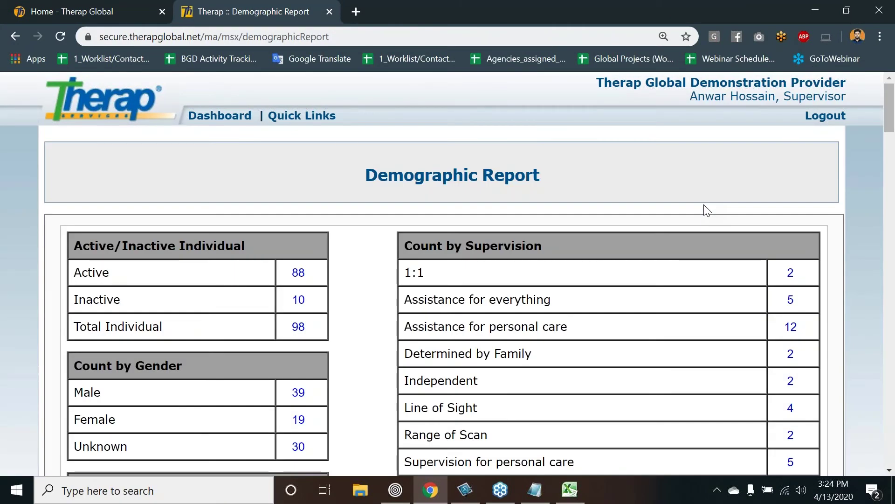
Step: Reduce the page zoom to 125% and review the report's count tables down to the Top 10 Diagnosis sections
key(ctrl+minus)
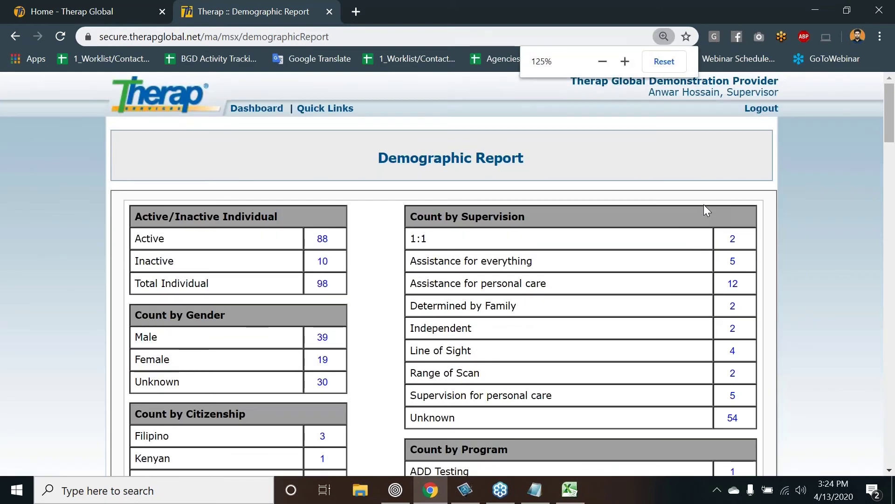
scroll(386, 306, down, 2)
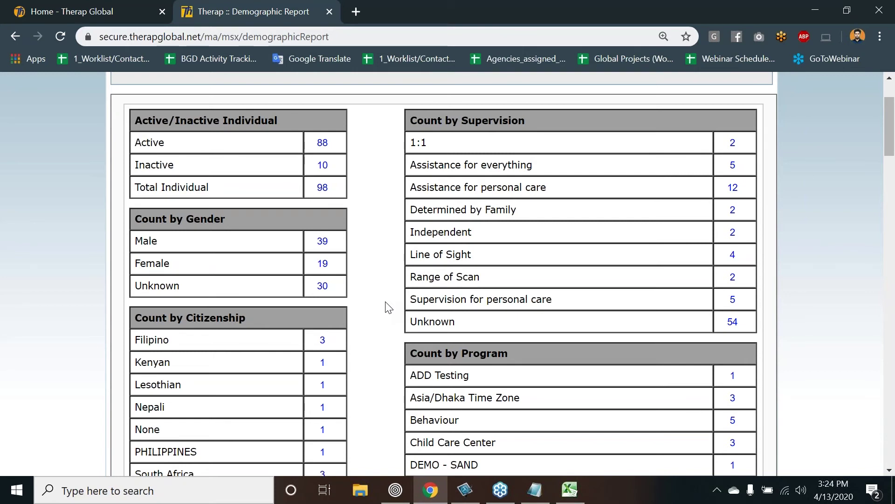
scroll(387, 307, down, 4)
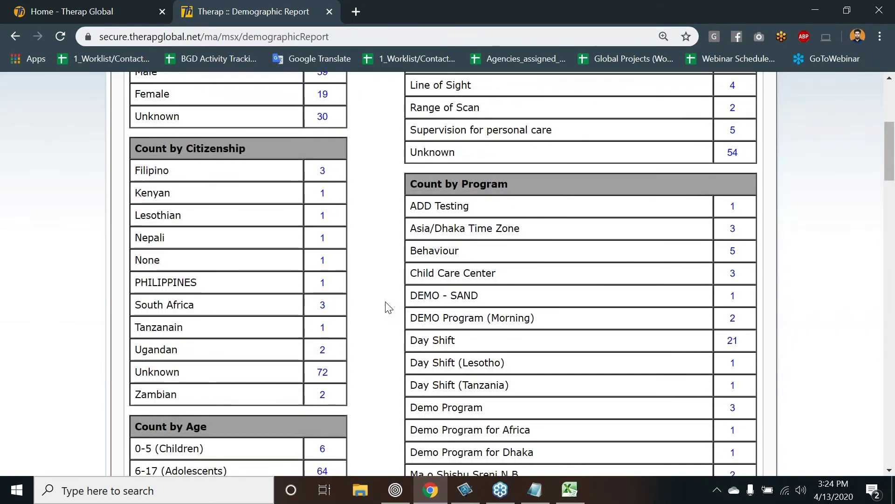
scroll(387, 308, down, 12)
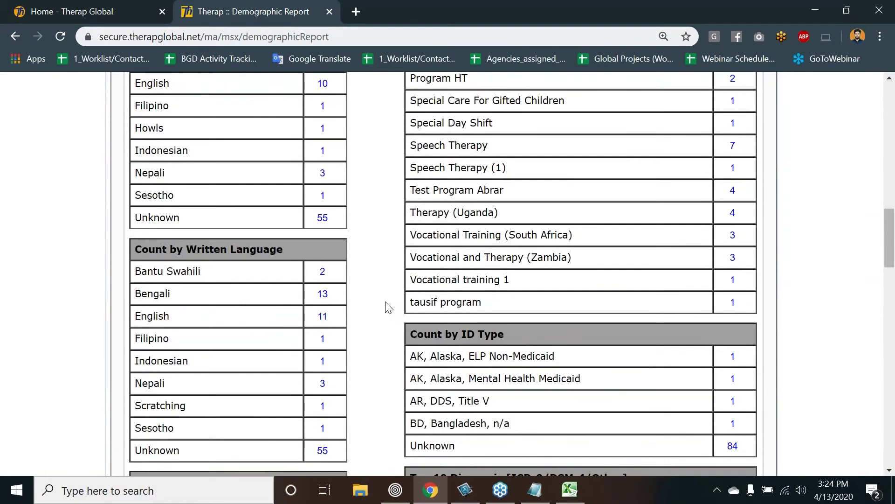
scroll(385, 307, down, 5)
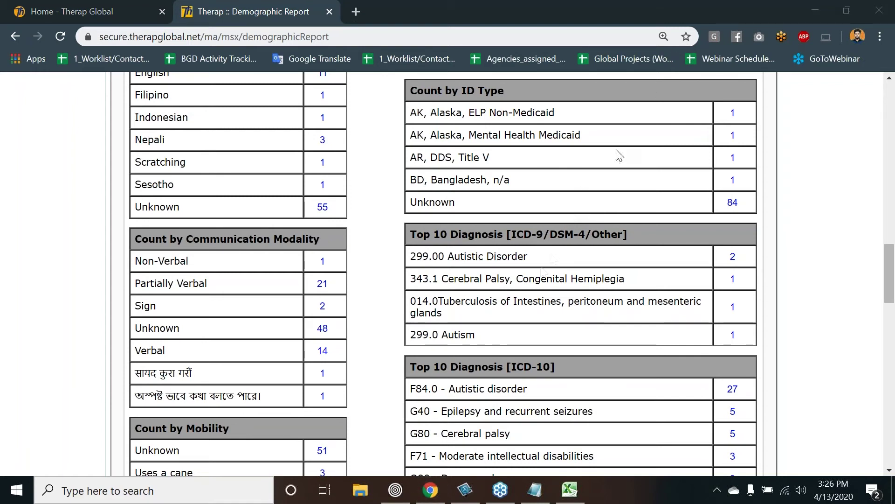
Step: Examine the full demographic report from start to end, including the language, race, ethnicity, ICD-10 and DSM-5 tables
scroll(541, 272, up, 4)
scroll(543, 272, up, 20)
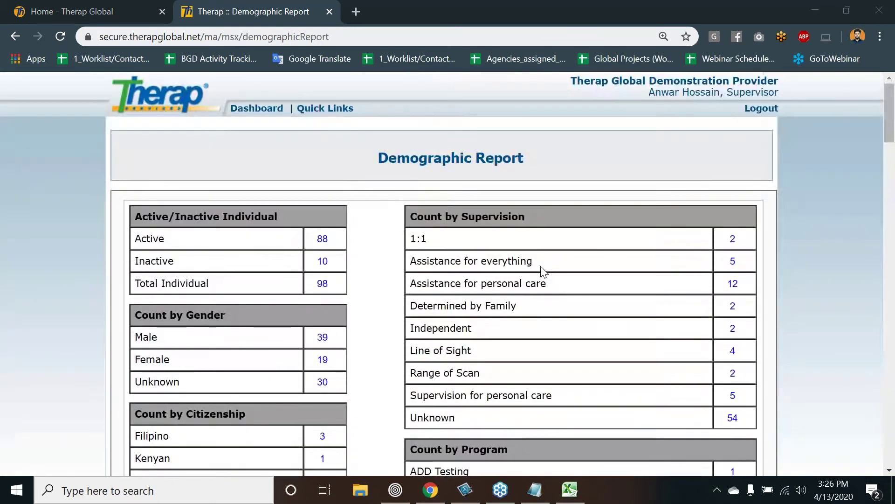
scroll(543, 272, down, 13)
scroll(542, 272, down, 15)
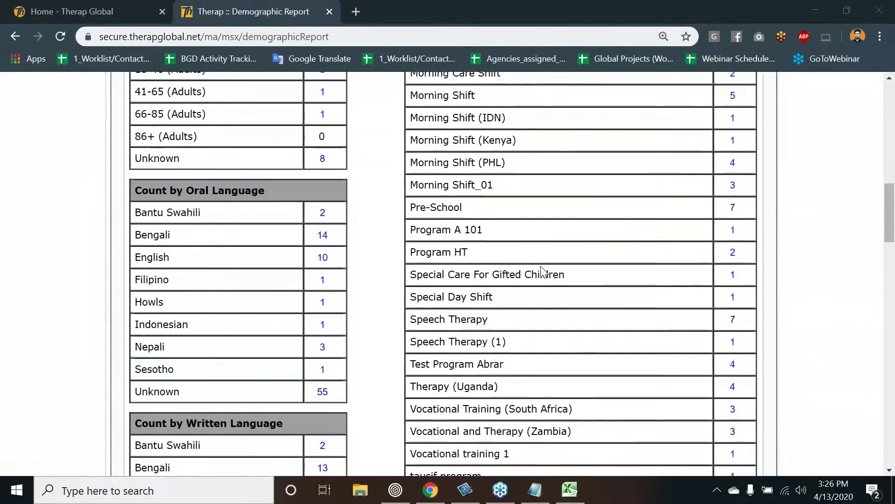
scroll(541, 267, down, 17)
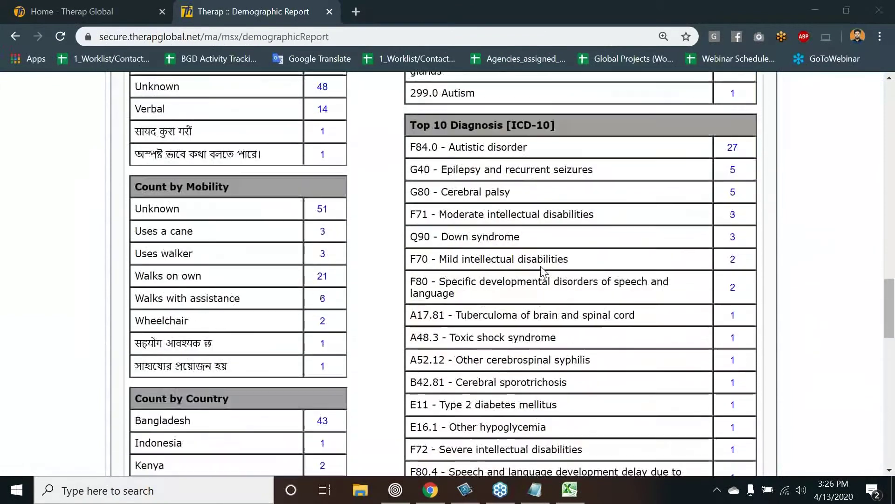
scroll(541, 268, down, 2)
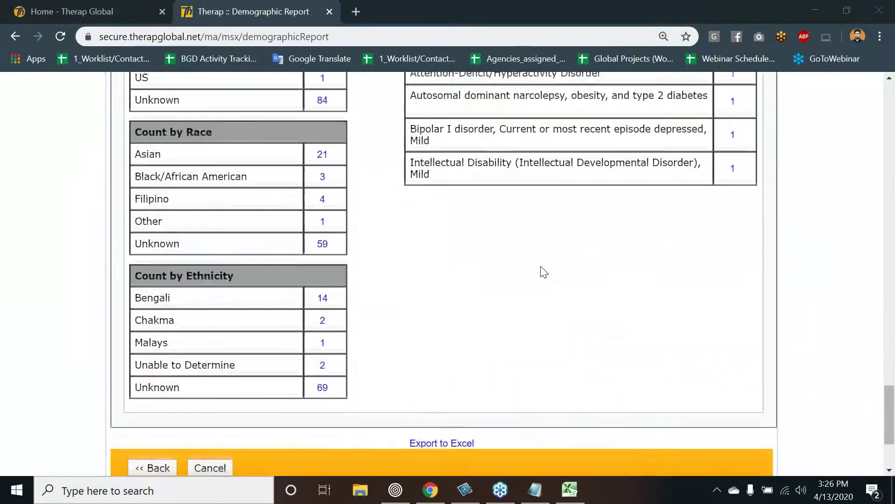
scroll(542, 268, up, 4)
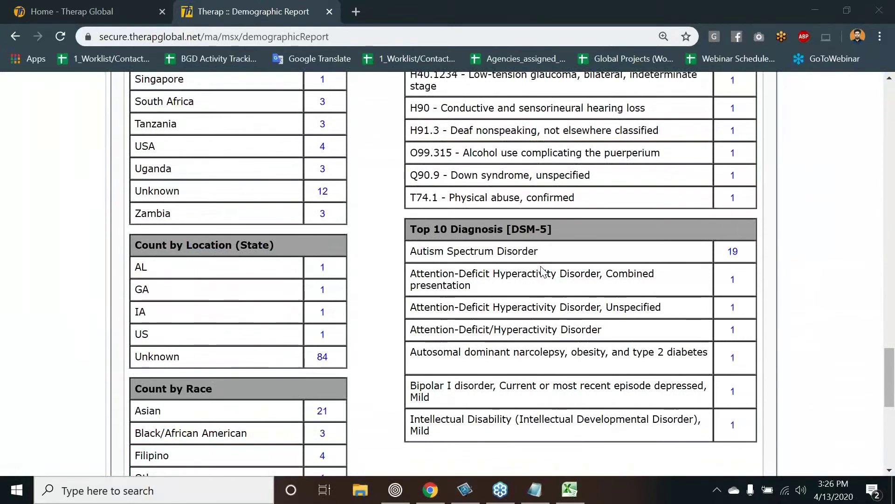
scroll(542, 271, up, 16)
scroll(542, 270, up, 8)
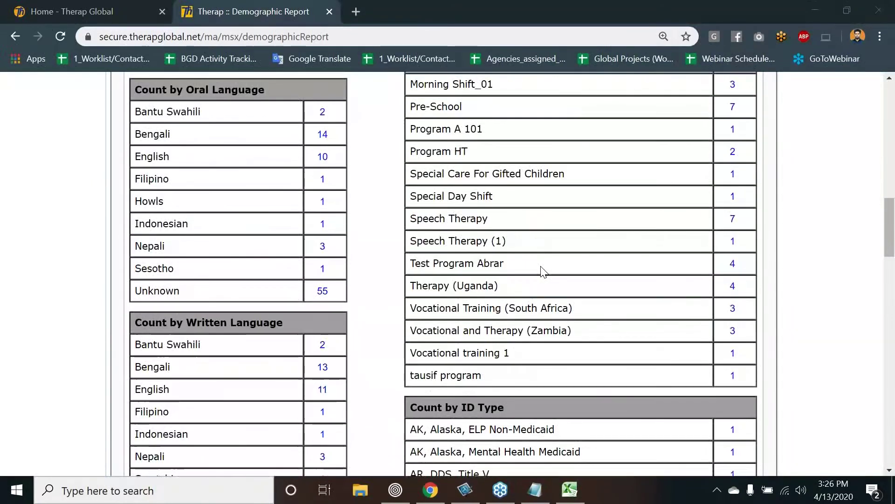
scroll(542, 270, down, 13)
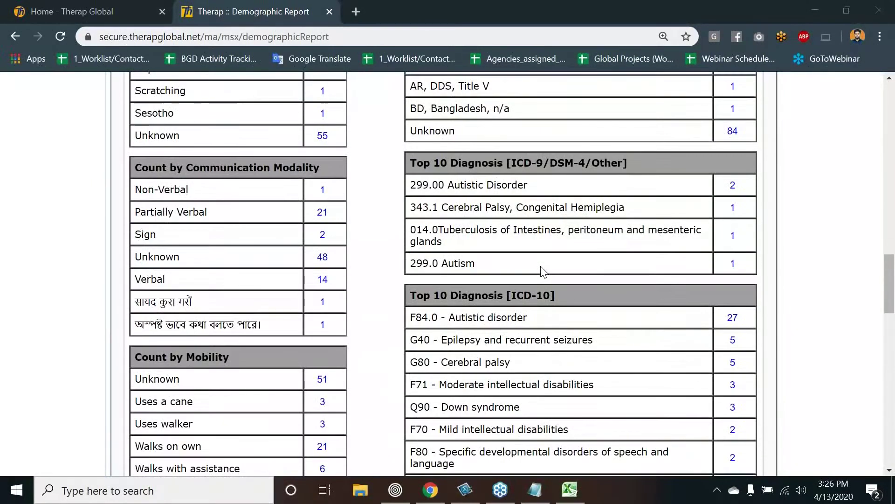
scroll(543, 271, down, 16)
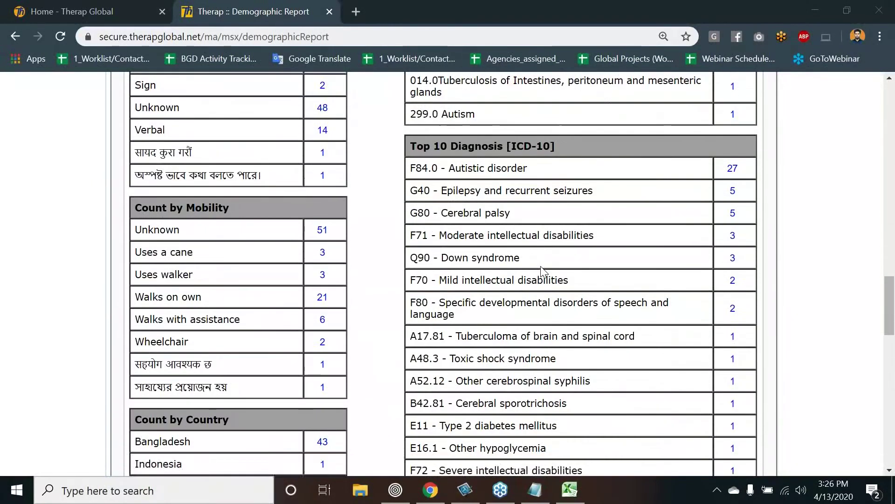
scroll(543, 272, up, 20)
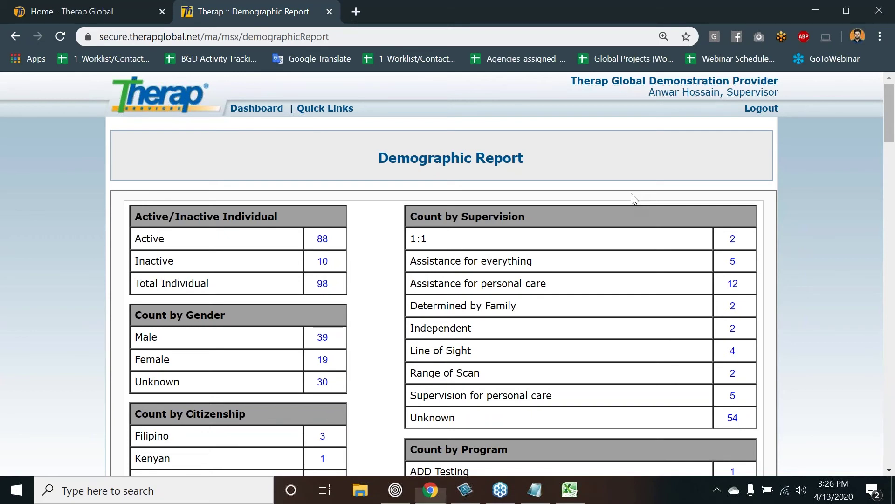
Step: Review the Count by Citizenship, Count by Age and Count by Program tables, then return to the report's beginning
scroll(637, 264, down, 5)
scroll(637, 264, down, 2)
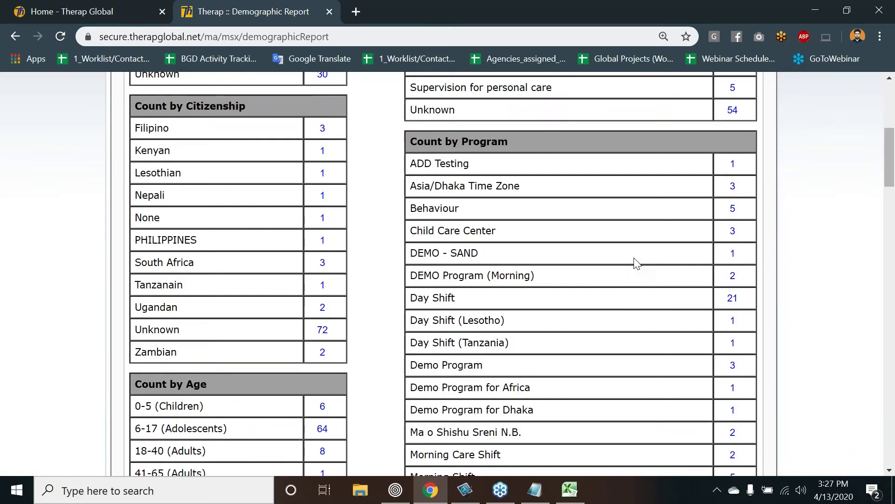
scroll(634, 258, up, 1)
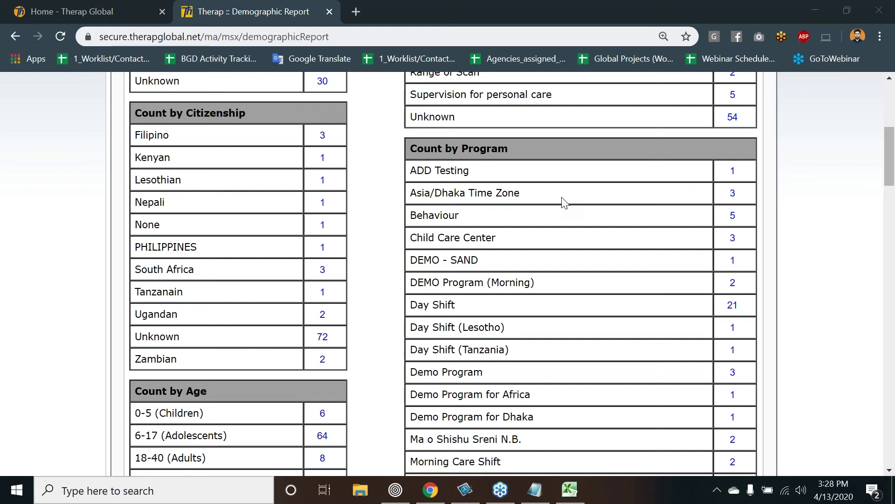
scroll(562, 200, up, 6)
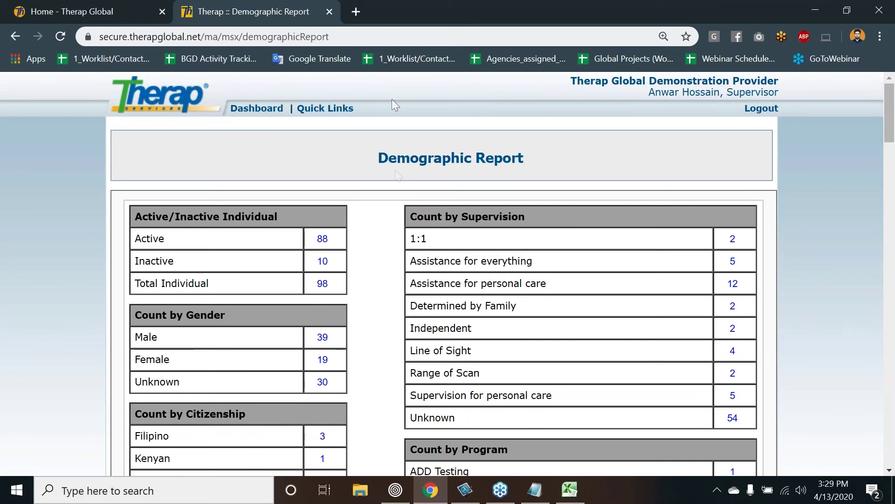
Step: Open the Therap Global website in a new browser tab and go to its English User Guides
click(356, 12)
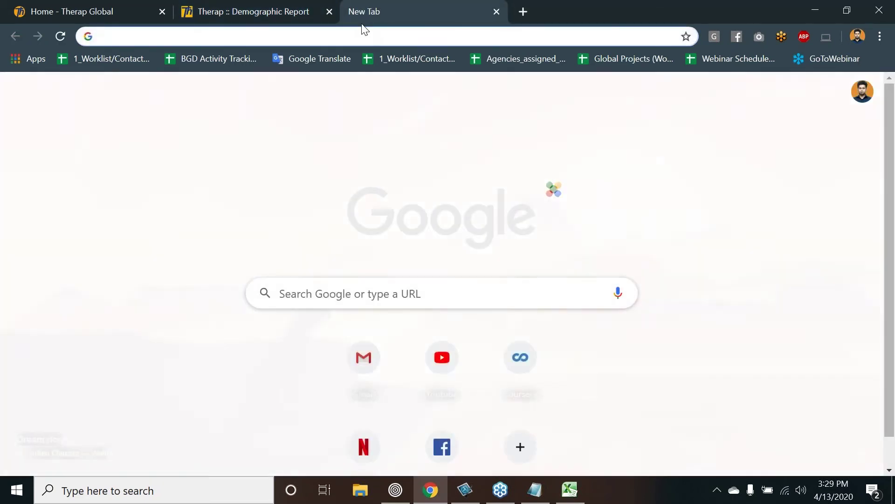
text(the)
key(Return)
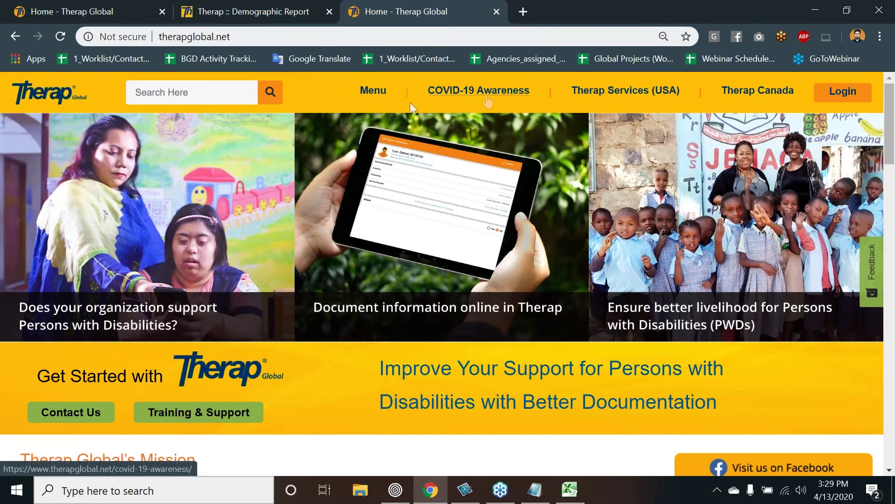
click(371, 96)
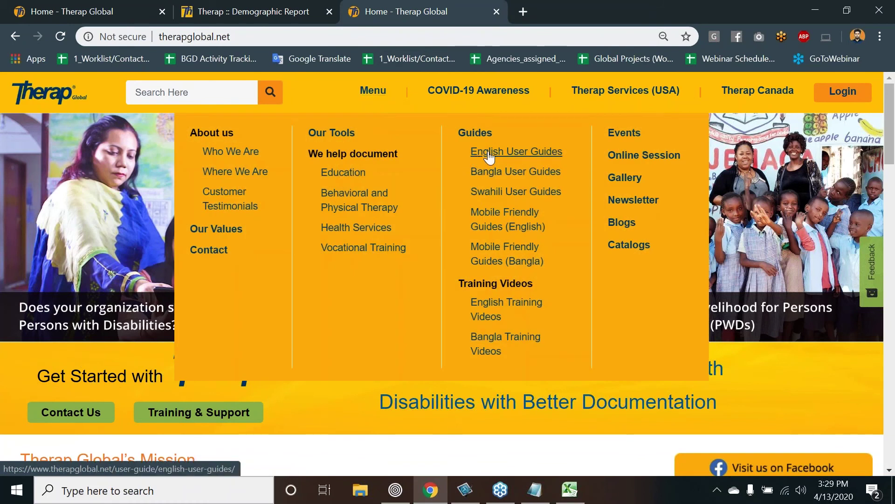
click(487, 156)
Step: Open the full list of ISP guides from the English User Guides page
scroll(349, 306, down, 5)
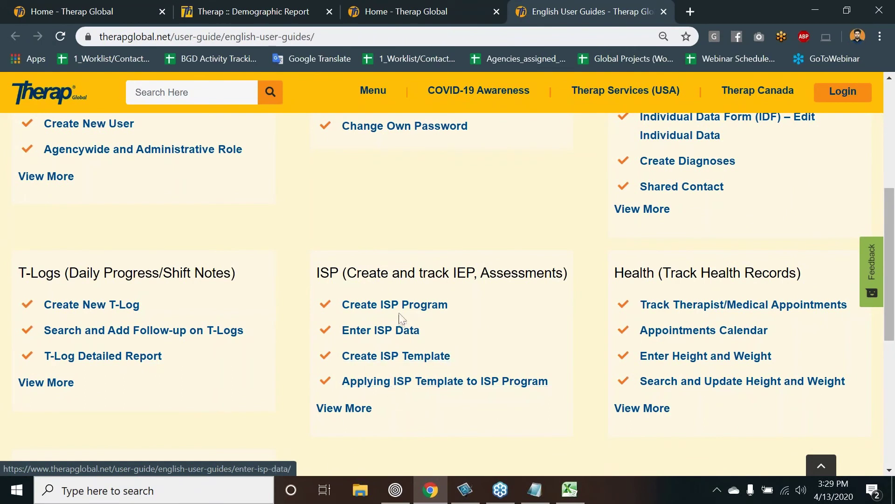
click(362, 418)
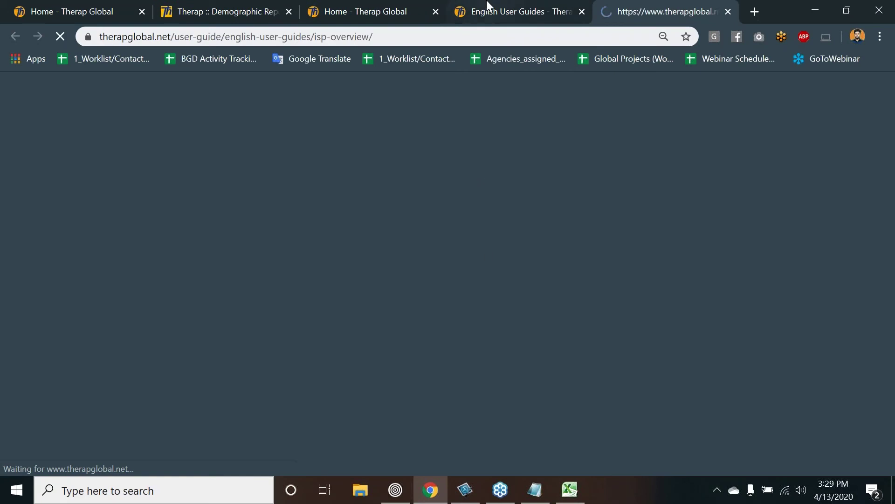
click(487, 10)
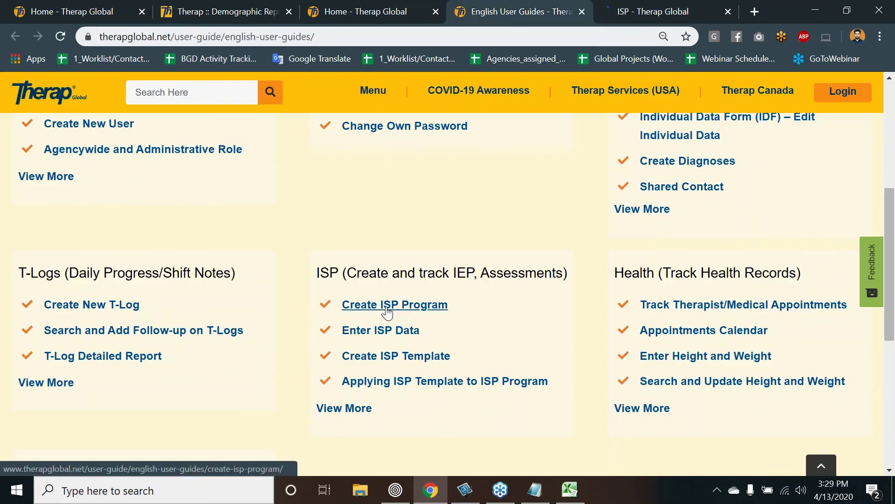
scroll(387, 312, up, 3)
scroll(388, 313, down, 3)
click(654, 11)
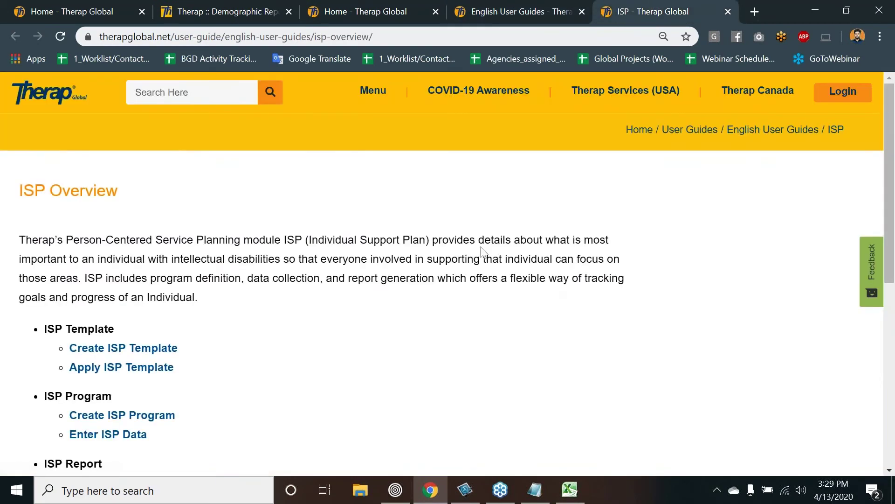
Step: Open the Programmatic Report guide and read through its steps down to the Bar Graph example
scroll(483, 253, down, 5)
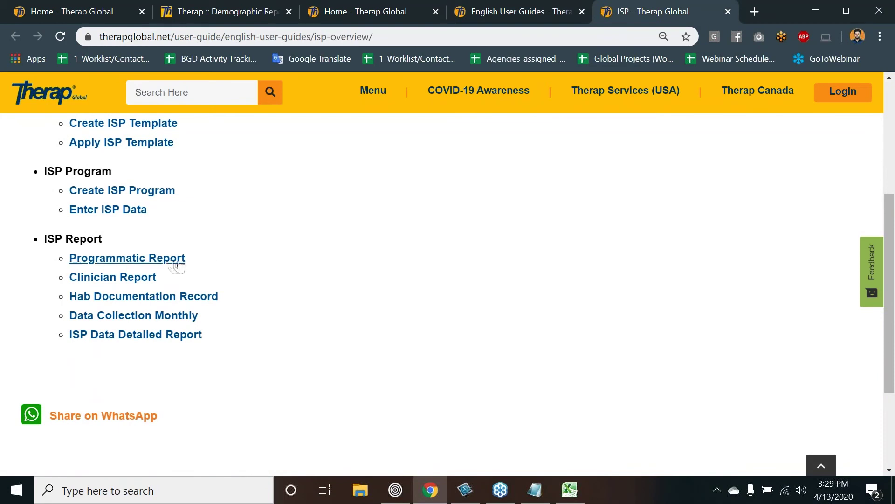
click(170, 266)
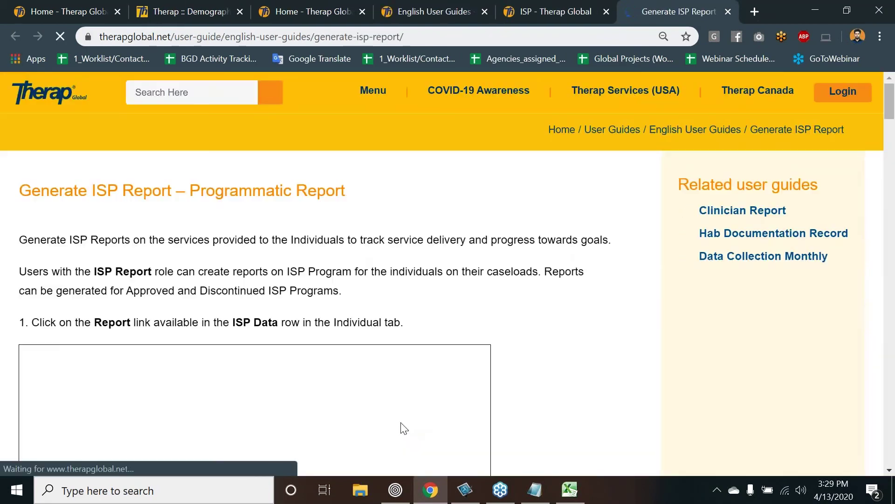
scroll(521, 308, down, 4)
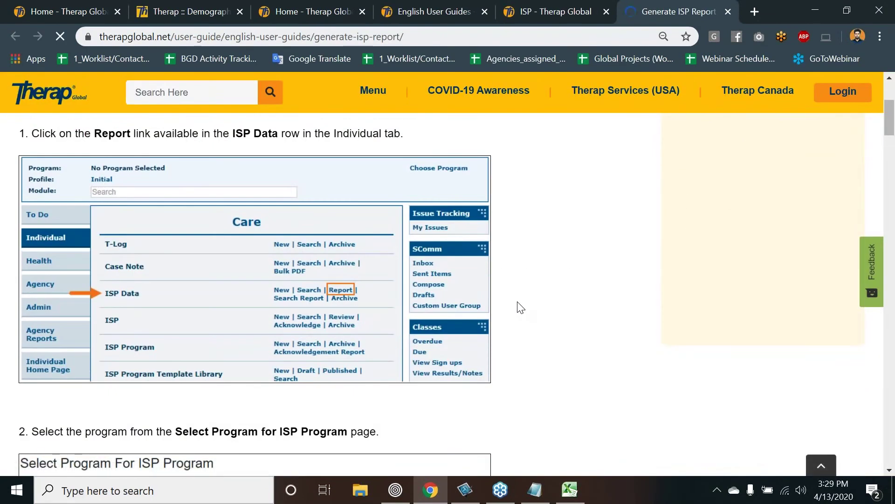
scroll(521, 308, down, 10)
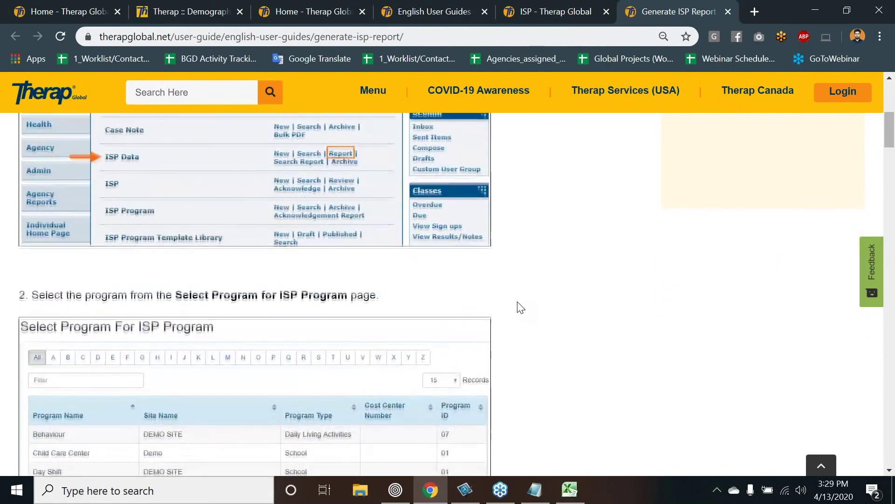
scroll(521, 308, down, 15)
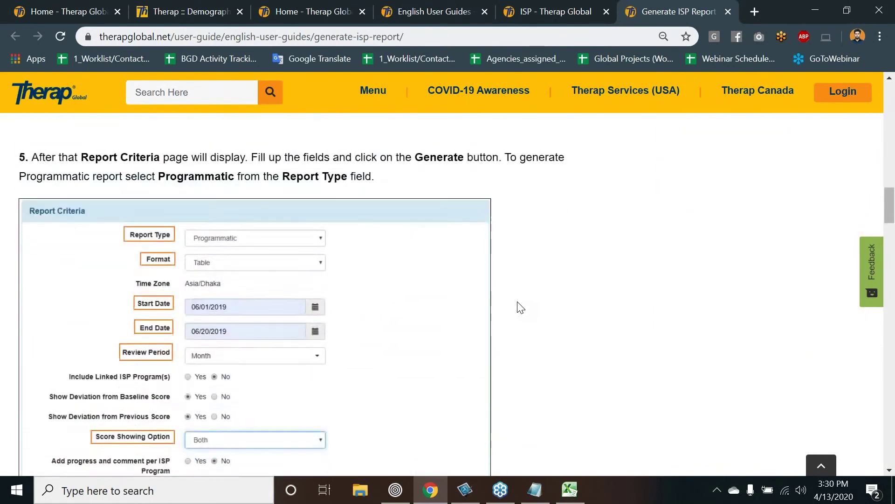
scroll(521, 308, down, 15)
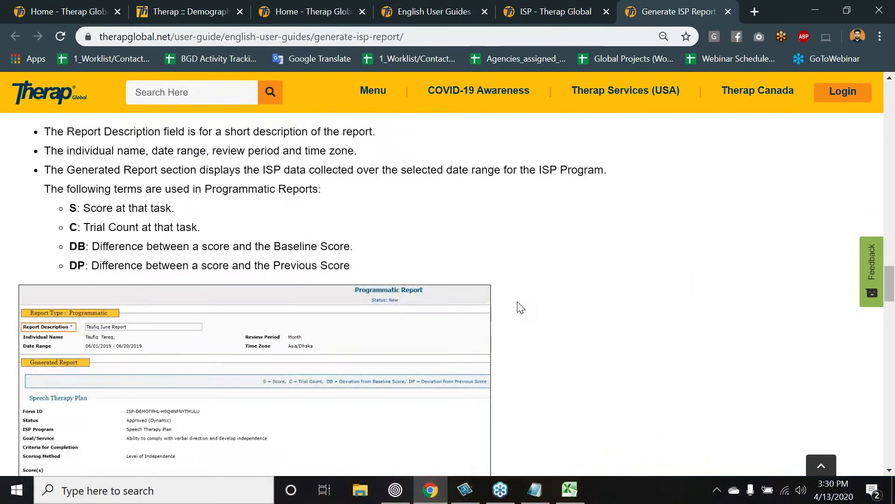
scroll(521, 308, down, 4)
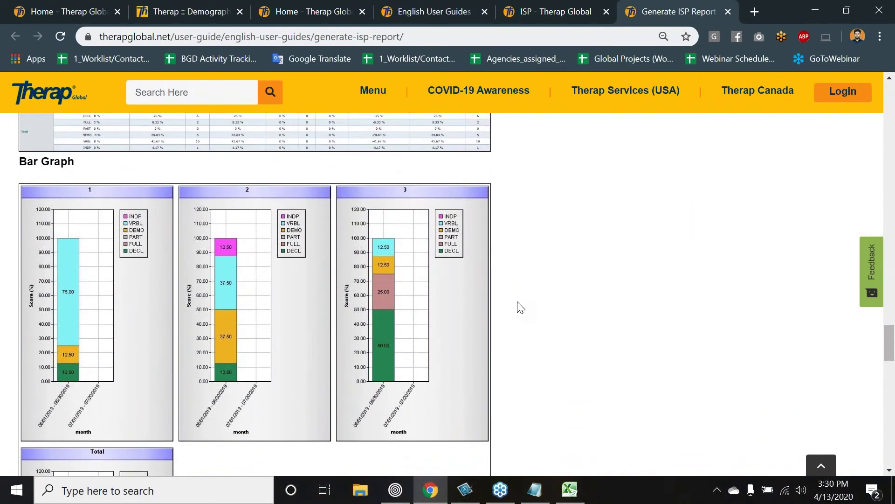
Step: Enlarge the page and examine the sample bar graphs and the Speech Therapy Plan's scores and tasks
key(ctrl+plus)
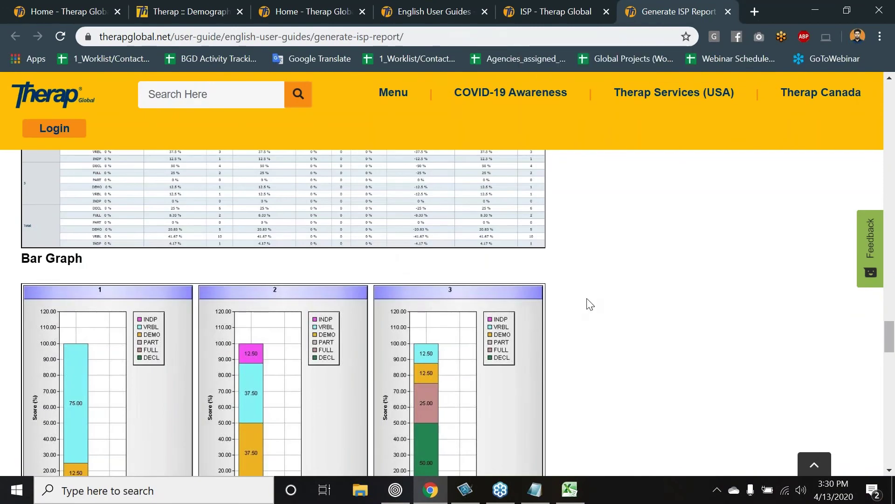
scroll(590, 304, down, 2)
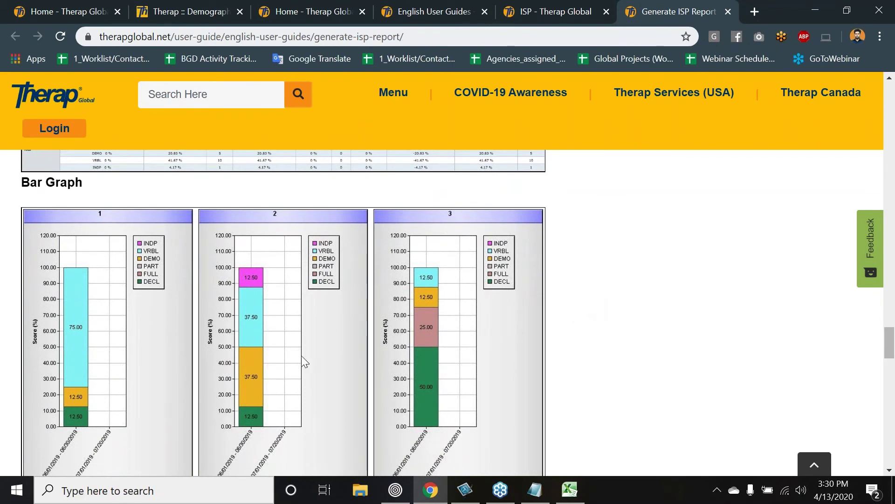
scroll(185, 225, up, 15)
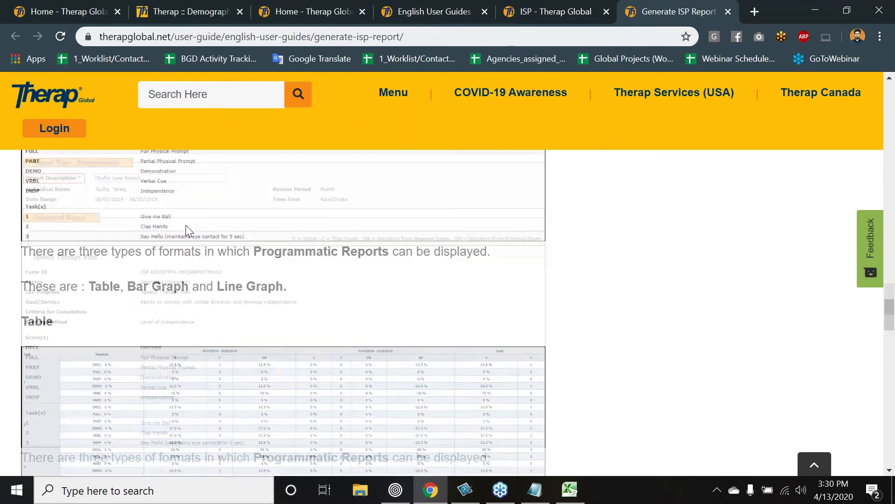
scroll(174, 271, down, 5)
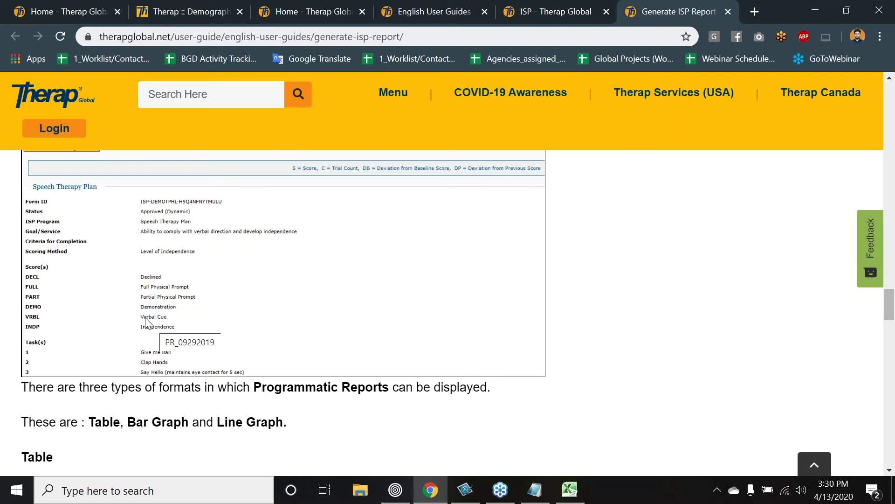
scroll(146, 322, up, 1)
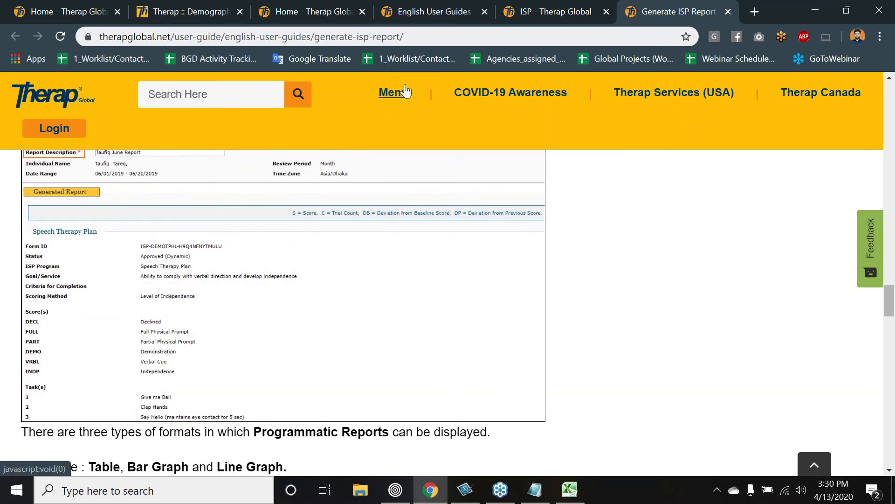
Step: Open the Create ISP Program guide from the English User Guides and read through its instructions
click(412, 5)
scroll(310, 322, down, 1)
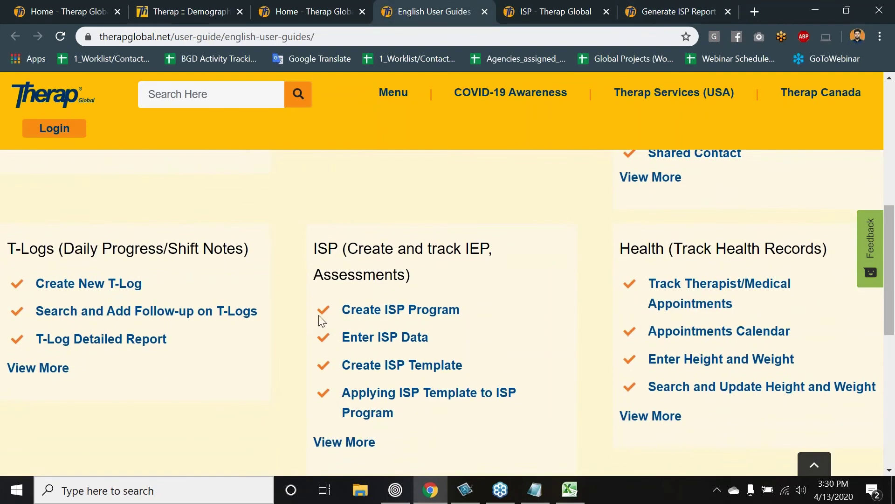
click(375, 318)
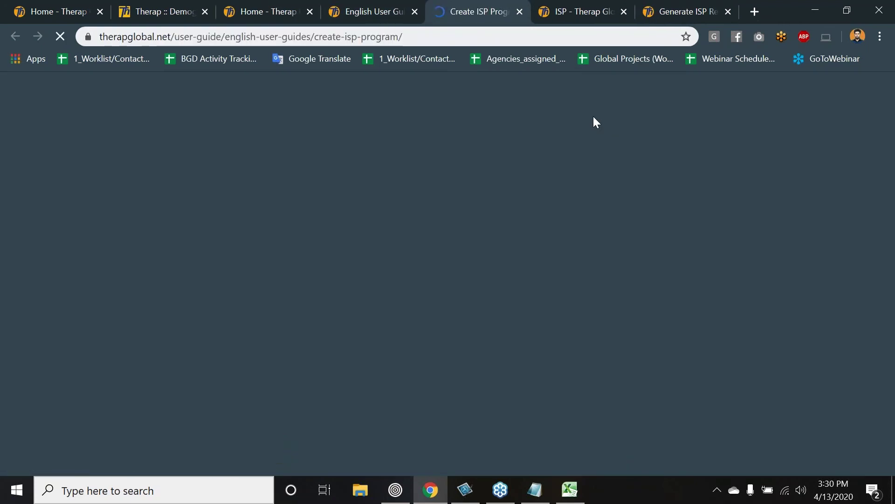
scroll(442, 345, down, 10)
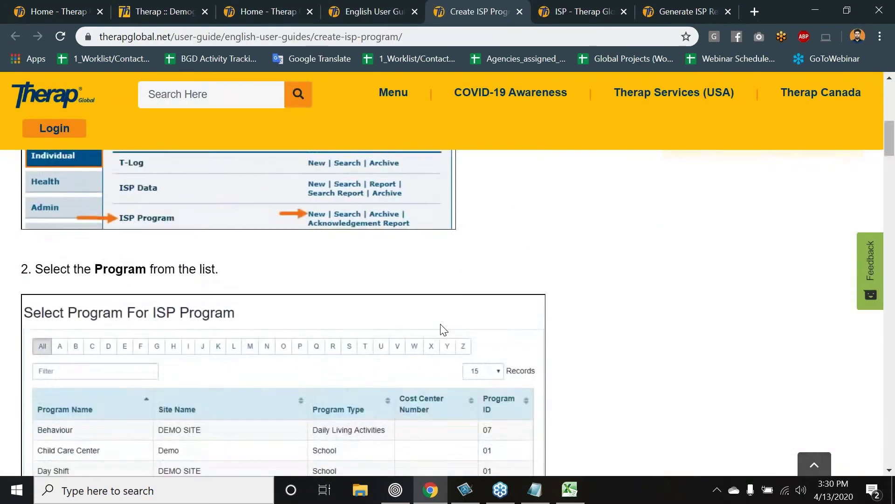
scroll(443, 329, down, 10)
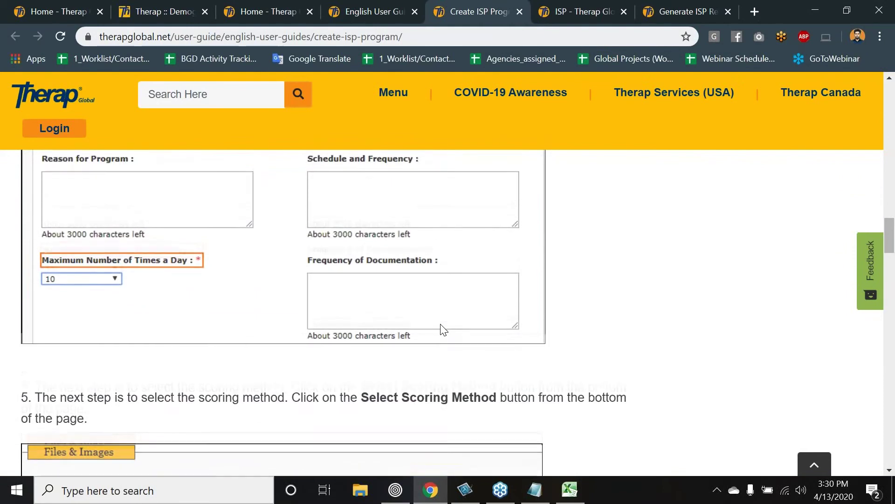
scroll(443, 329, down, 10)
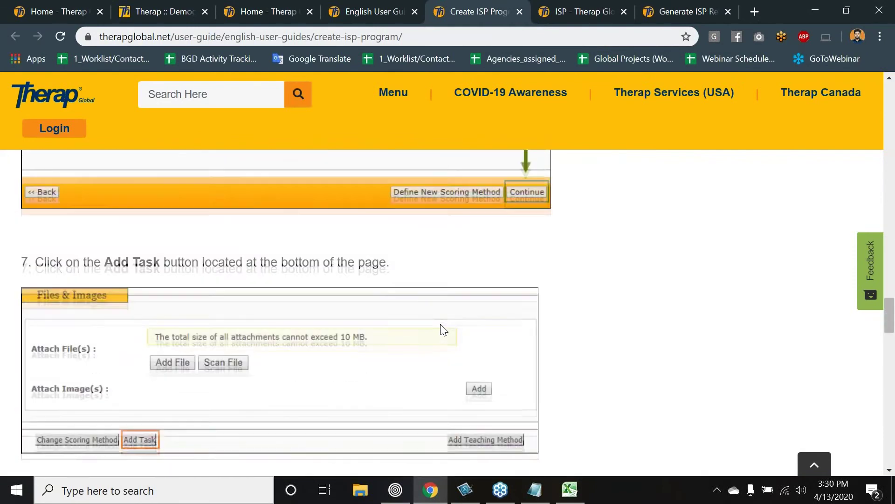
scroll(443, 329, down, 15)
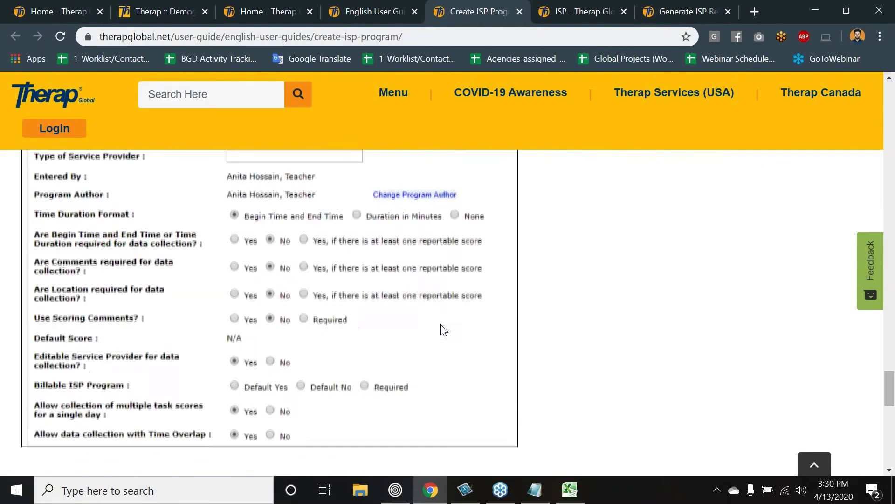
Step: Review the guide's ISP Program Scoring Method options and the Add Task instructions
scroll(443, 329, up, 7)
scroll(443, 329, up, 5)
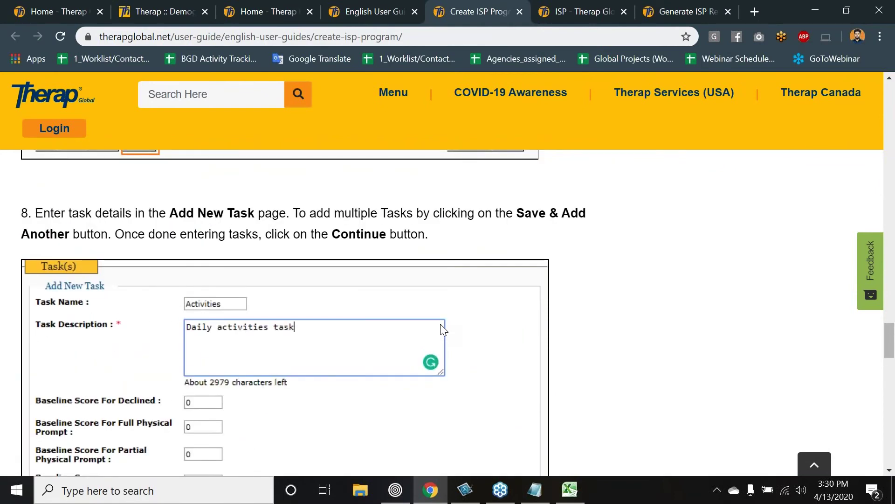
scroll(443, 329, up, 8)
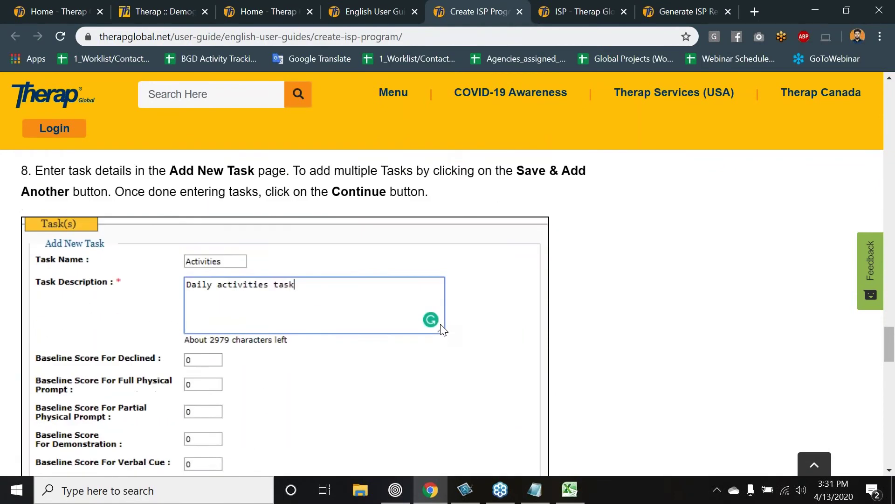
scroll(443, 330, up, 2)
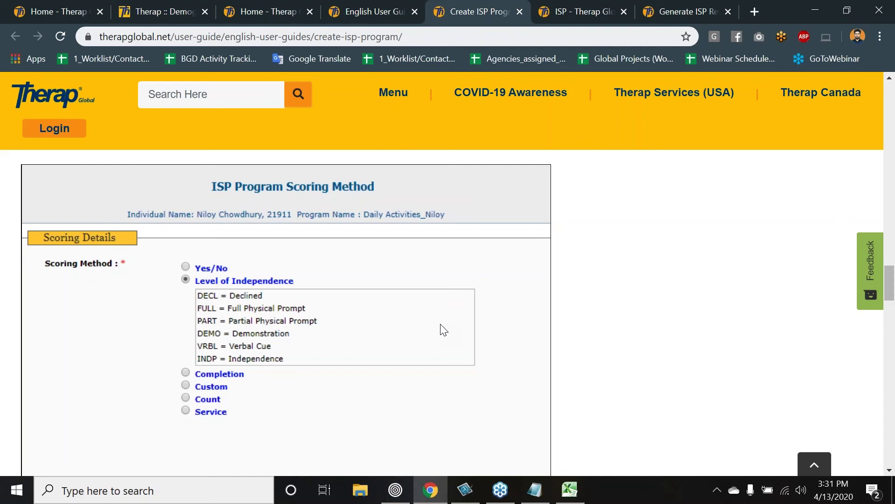
scroll(444, 330, down, 9)
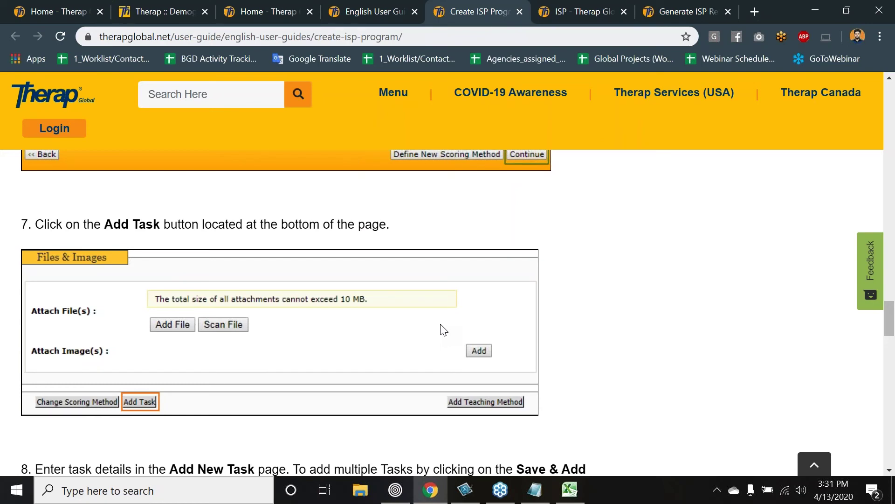
Step: Return to the demographic report and go from it to the dashboard
click(607, 8)
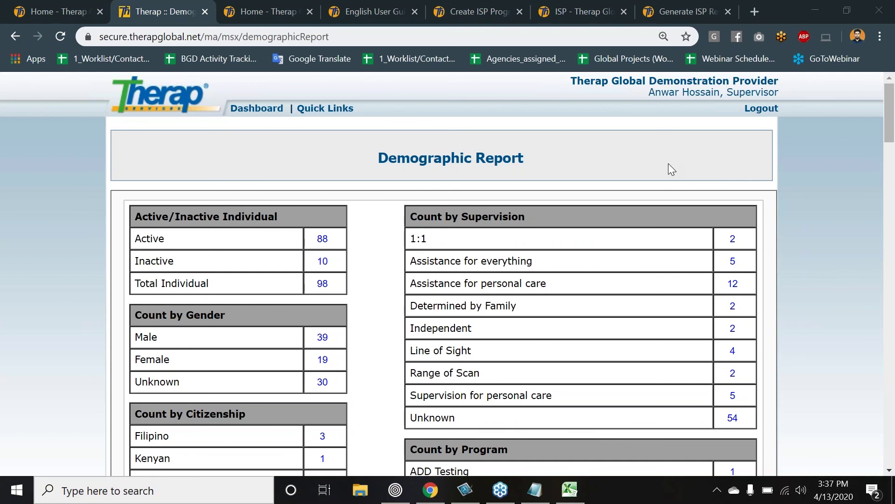
click(258, 109)
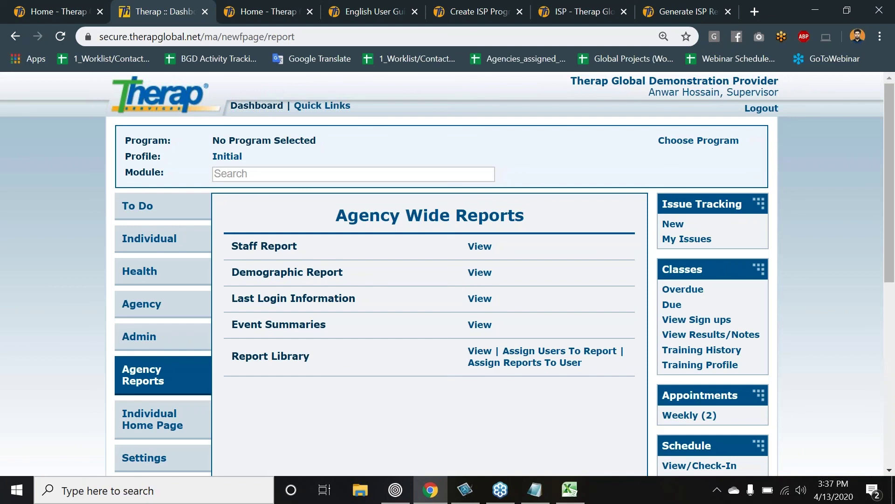
Step: Open the English User Guides again from the Therap Global home page and browse the guide categories
click(264, 11)
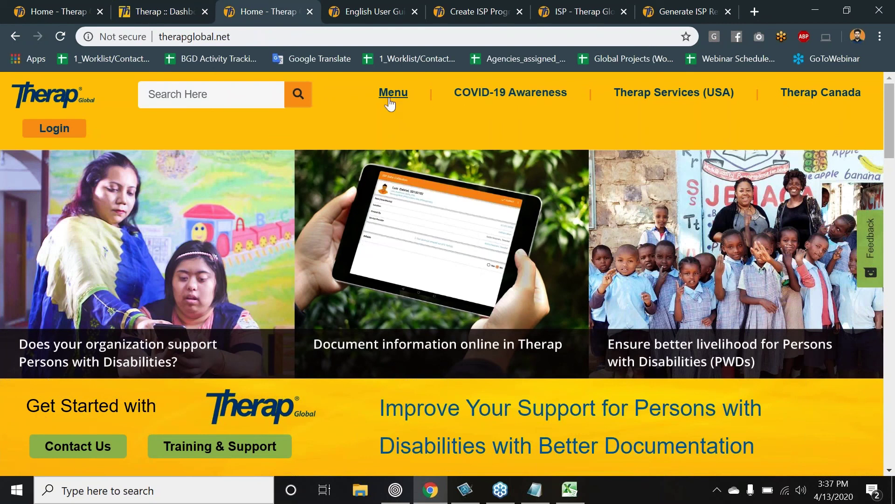
mouse_move(392, 104)
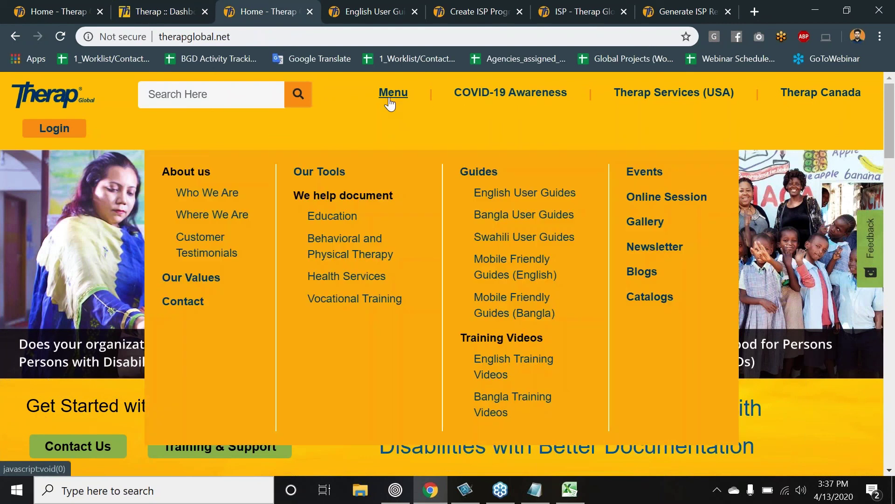
click(480, 195)
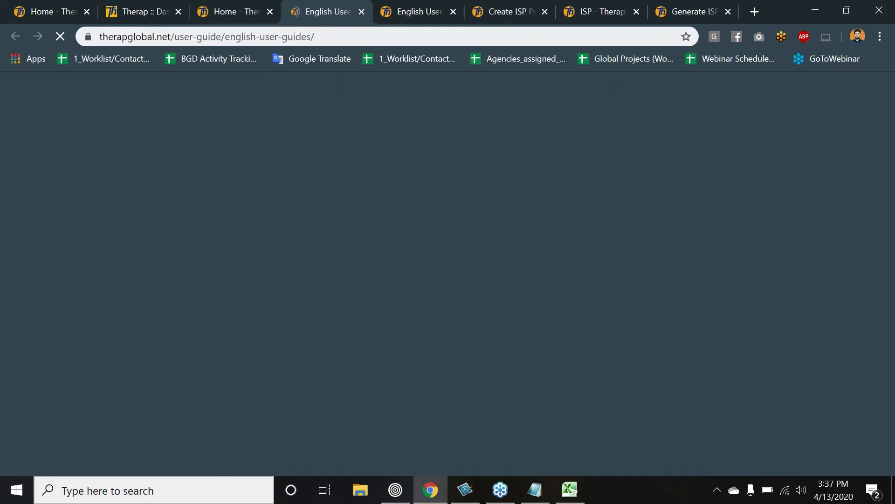
scroll(15, 425, down, 4)
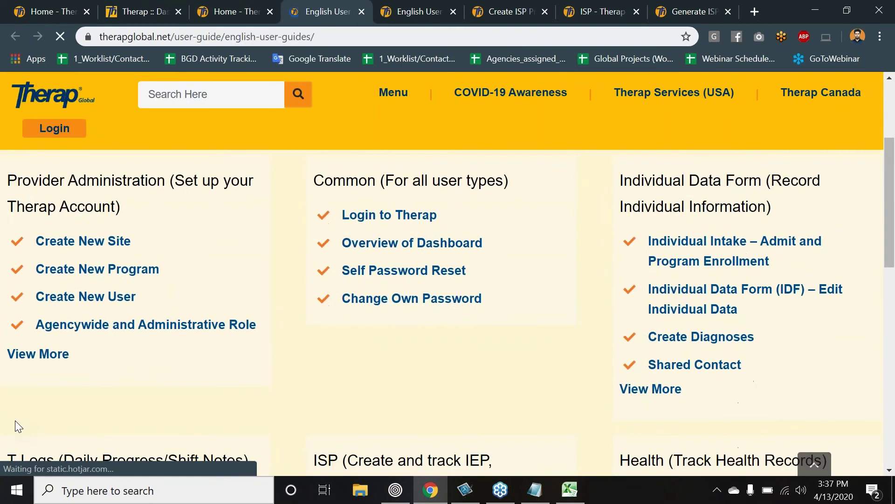
scroll(15, 424, down, 1)
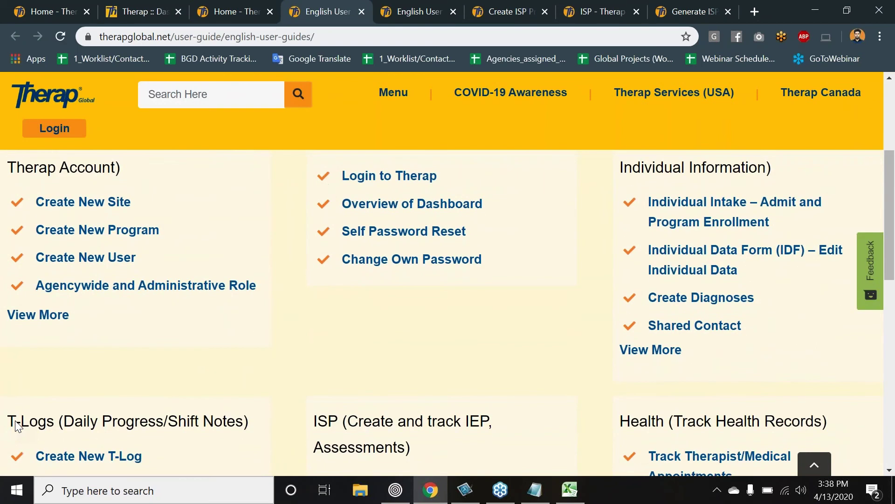